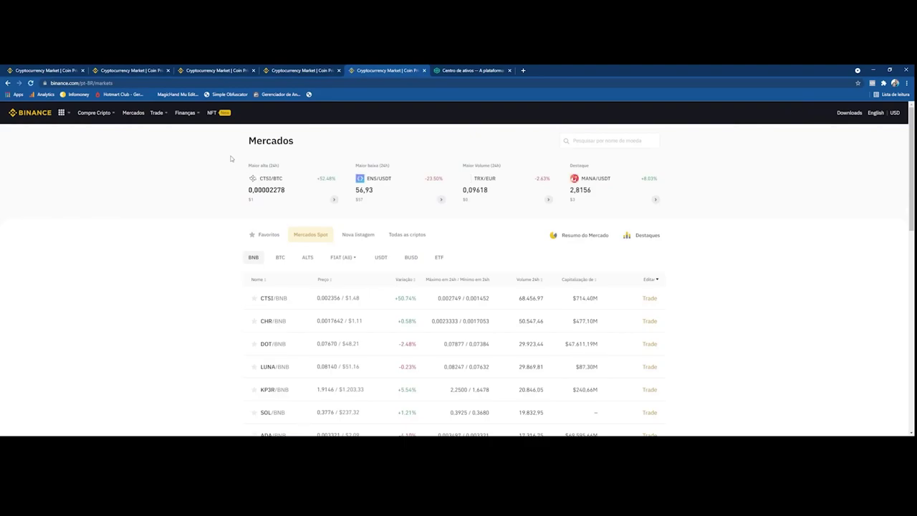
# Filter the fiat markets to BRL, search 'usdt', and open the USDT/BRL pair
pyautogui.click(351, 261)
pyautogui.click(420, 274)
pyautogui.click(615, 142)
pyautogui.write('usdt')
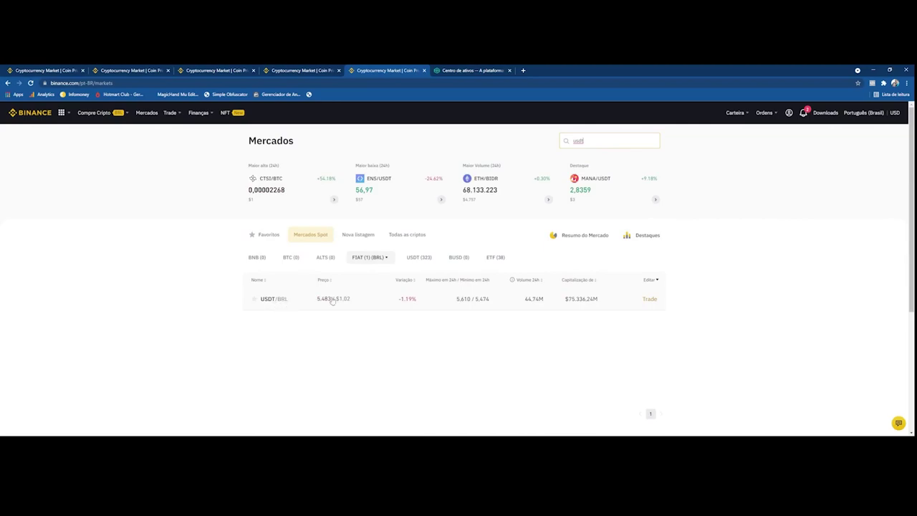
pyautogui.click(366, 300)
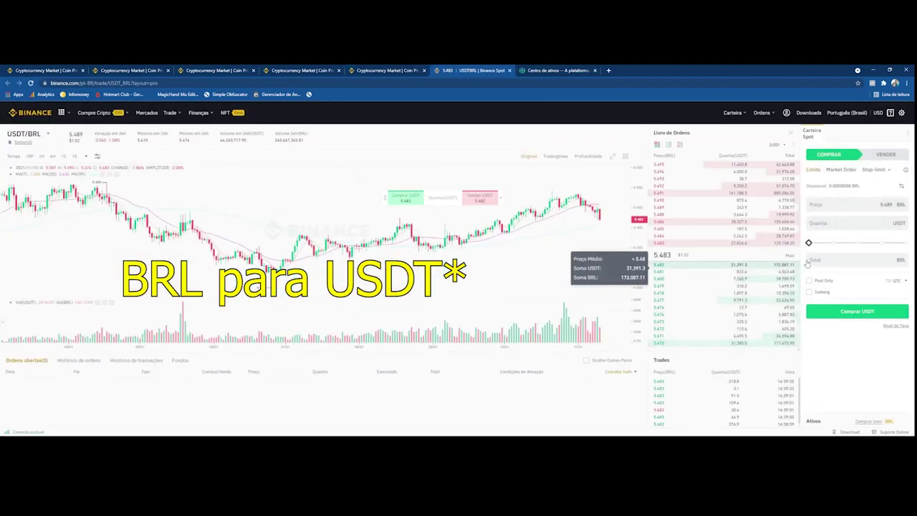
# Place a market buy for USDT using 100% of the BRL balance
pyautogui.moveTo(809, 243); pyautogui.dragTo(908, 243)
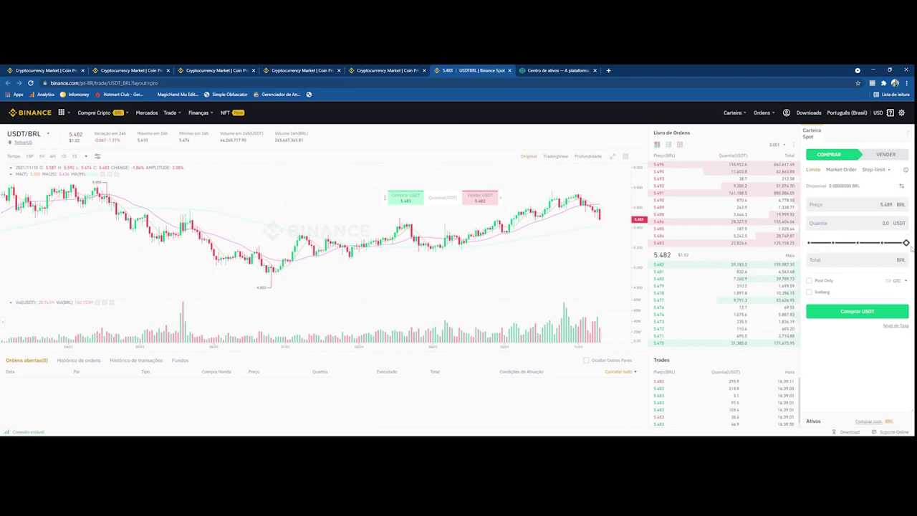
pyautogui.click(846, 172)
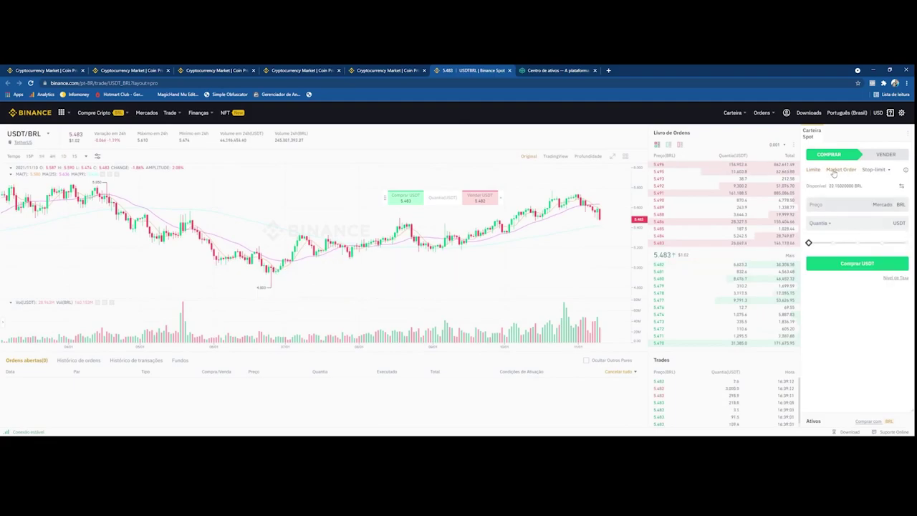
pyautogui.moveTo(810, 243); pyautogui.dragTo(907, 243)
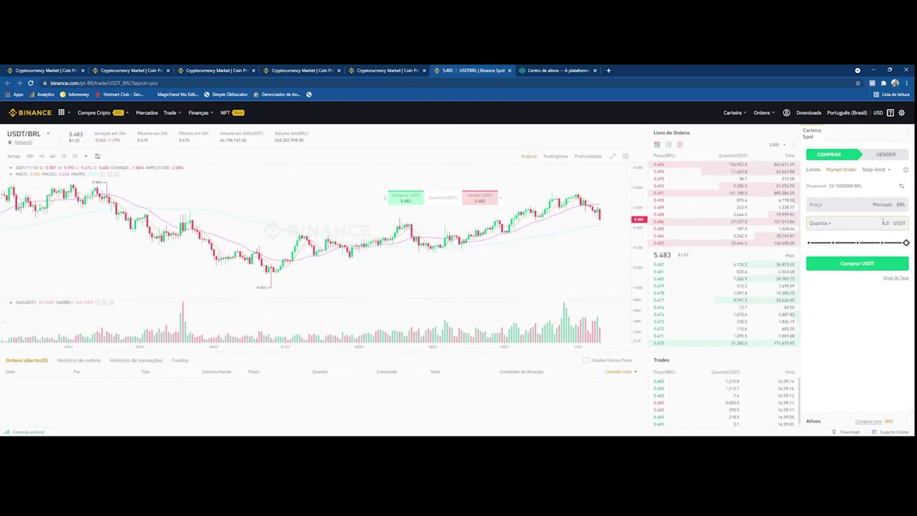
pyautogui.click(858, 264)
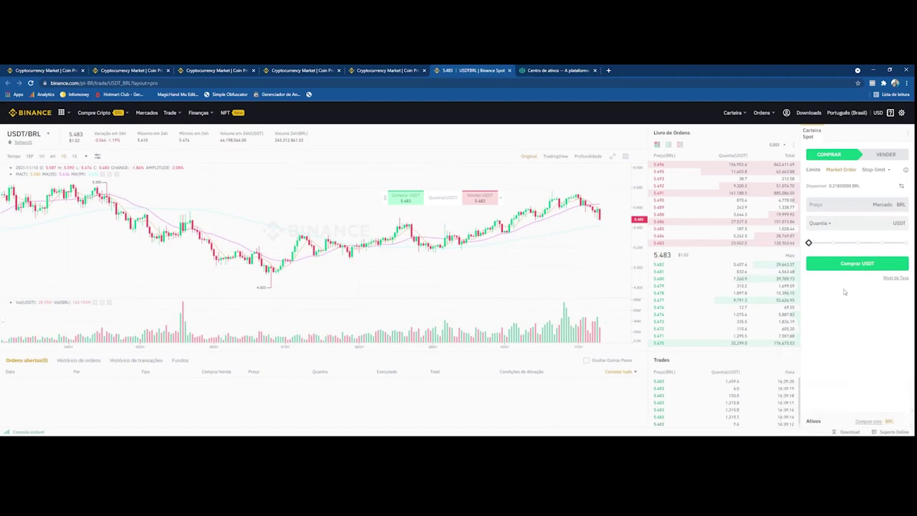
# Open the Fiat and Spot wallet and check the 13.0869 USDT balance
pyautogui.moveTo(734, 113)
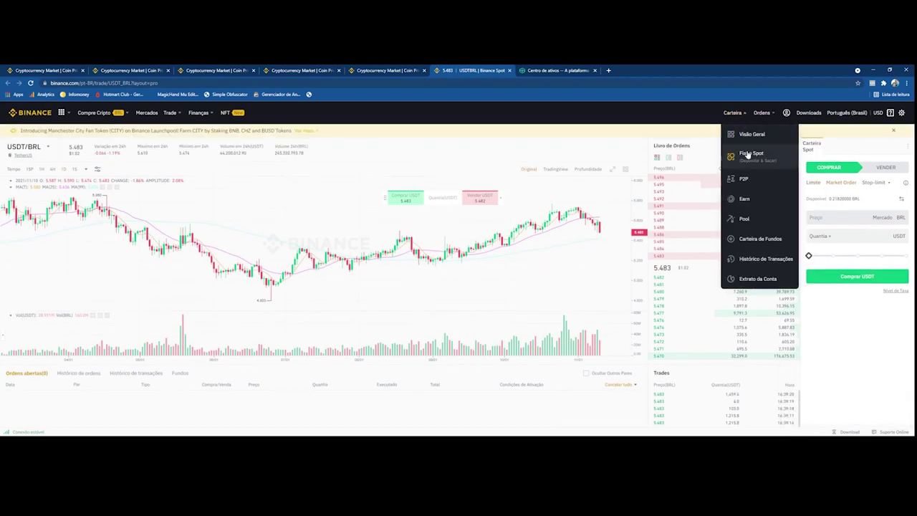
pyautogui.click(749, 155)
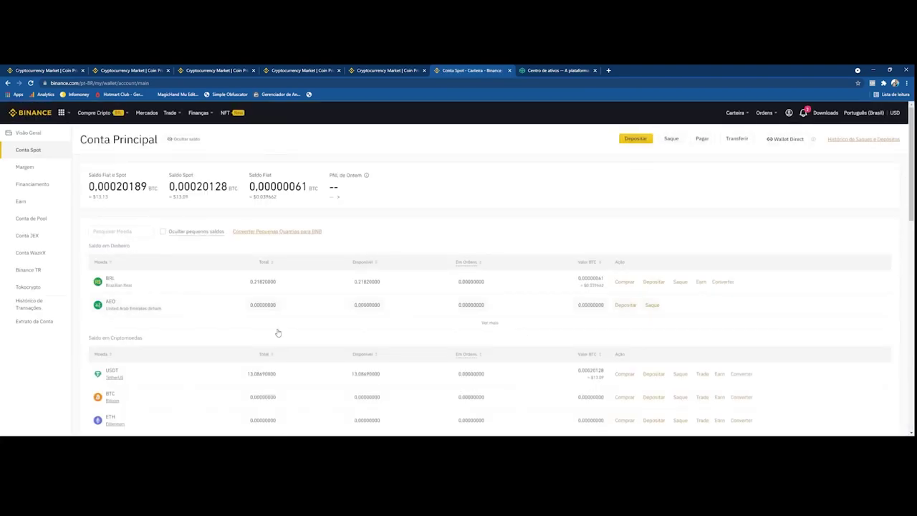
pyautogui.scroll(-1, 280, 321)
pyautogui.moveTo(246, 337); pyautogui.dragTo(274, 340)
pyautogui.click(247, 339)
pyautogui.click(278, 342)
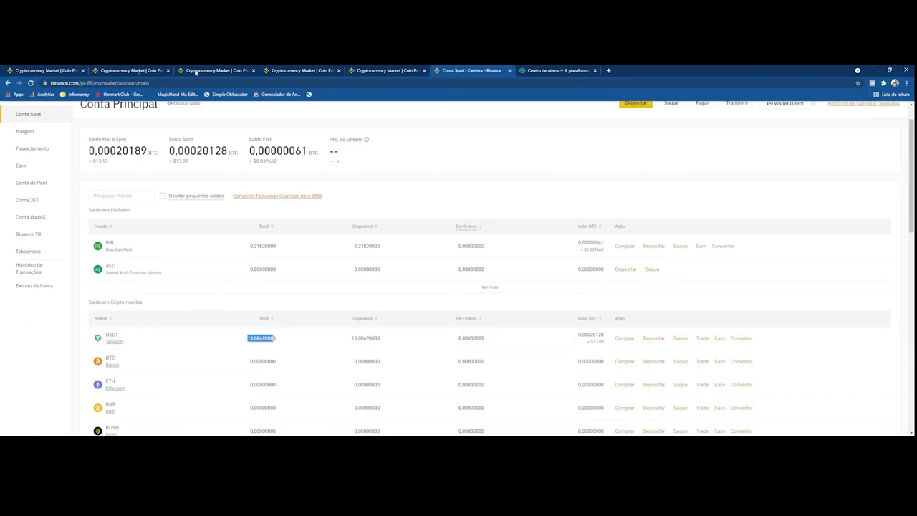
# Close the five extra Cryptocurrency Market tabs and move to the Hotbit tab
pyautogui.click(83, 71)
pyautogui.click(83, 70)
pyautogui.click(83, 70)
pyautogui.click(83, 70)
pyautogui.click(83, 70)
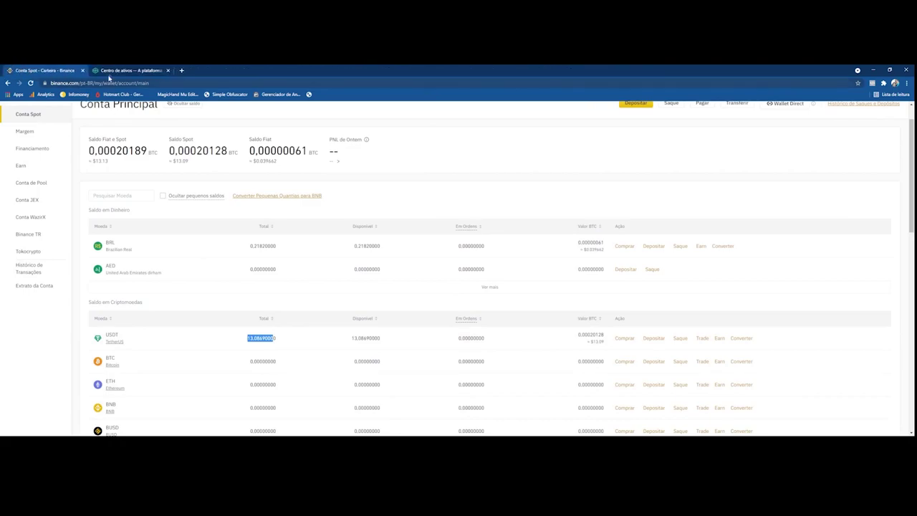
pyautogui.click(115, 71)
# Open Hotbit's deposit page and select USDT as the coin to deposit
pyautogui.scroll(1, 251, 278)
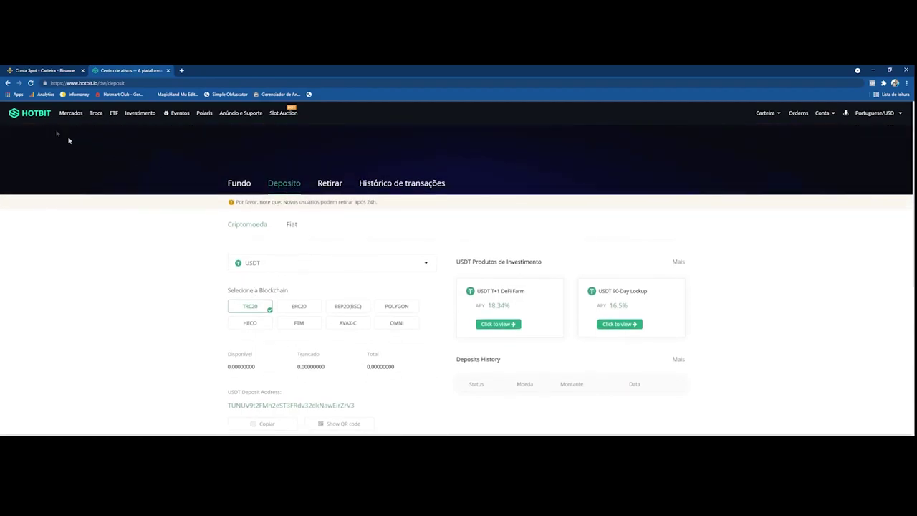
pyautogui.click(37, 117)
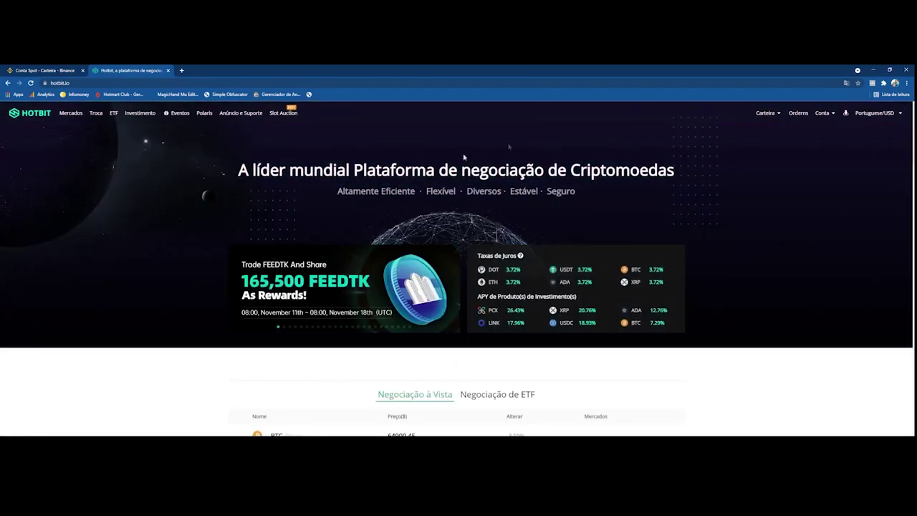
pyautogui.moveTo(777, 118)
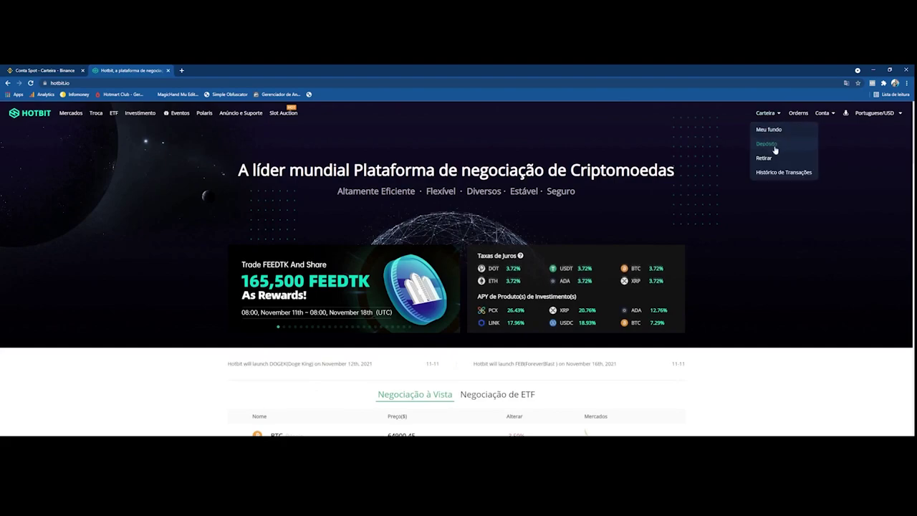
pyautogui.click(770, 146)
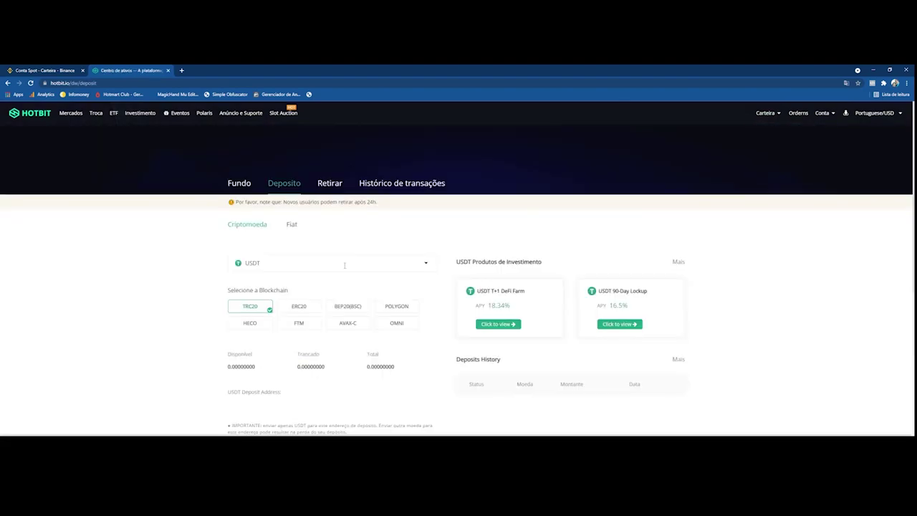
pyautogui.scroll(-1, 276, 287)
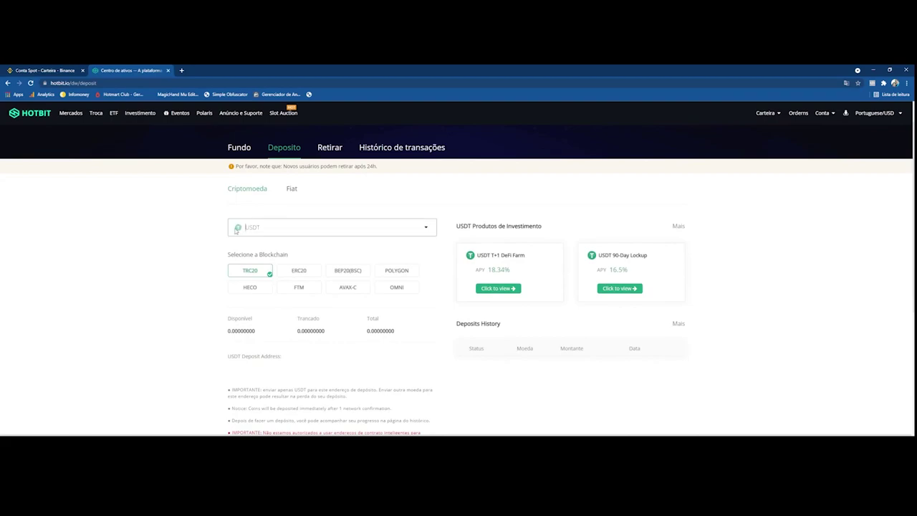
pyautogui.scroll(-2, 201, 240)
pyautogui.click(270, 156)
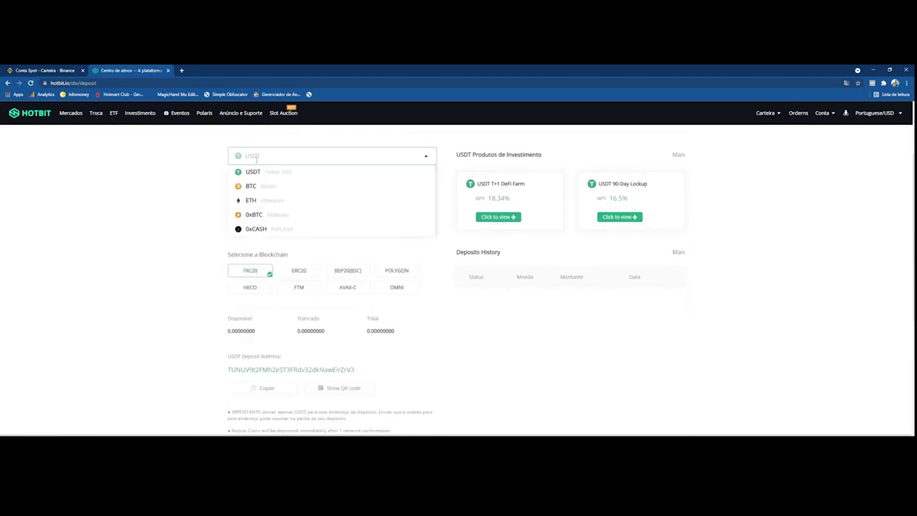
pyautogui.click(252, 172)
# Copy the USDT TRC20 deposit address and return to the Binance wallet
pyautogui.scroll(-1, 252, 266)
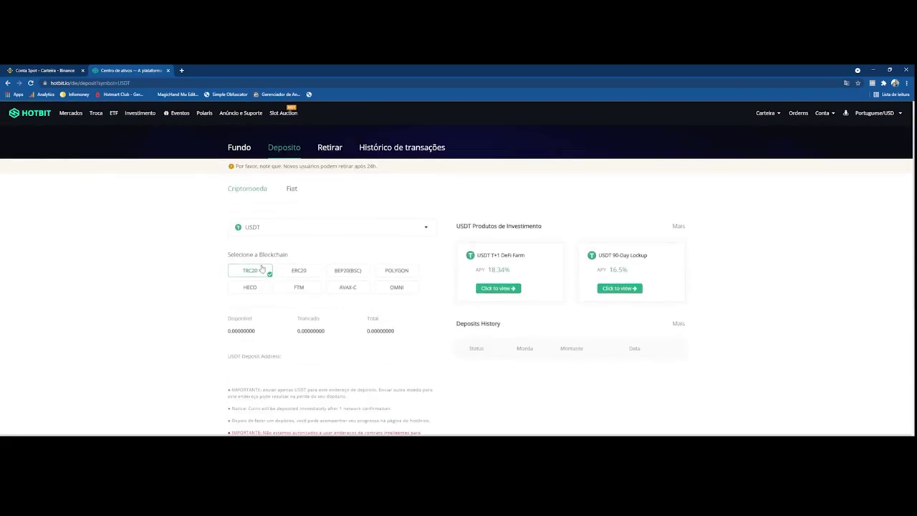
pyautogui.scroll(-2, 237, 275)
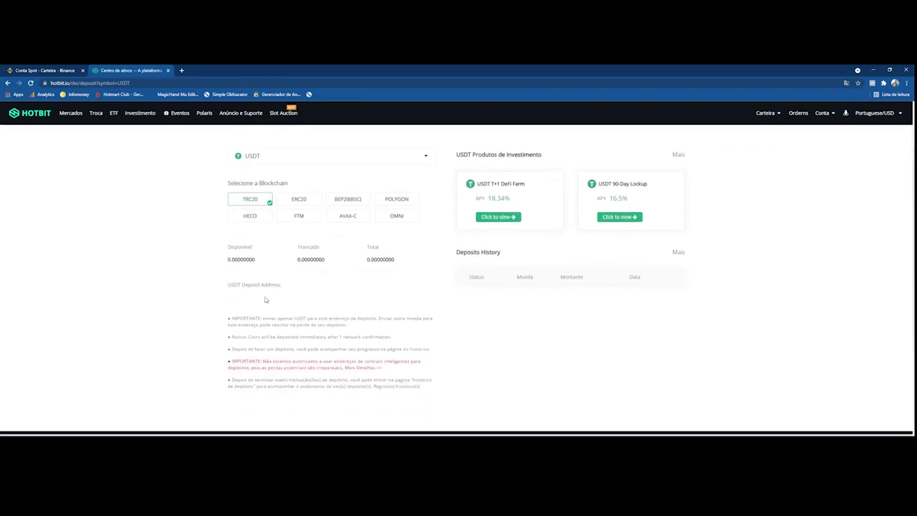
pyautogui.moveTo(225, 298); pyautogui.dragTo(362, 297)
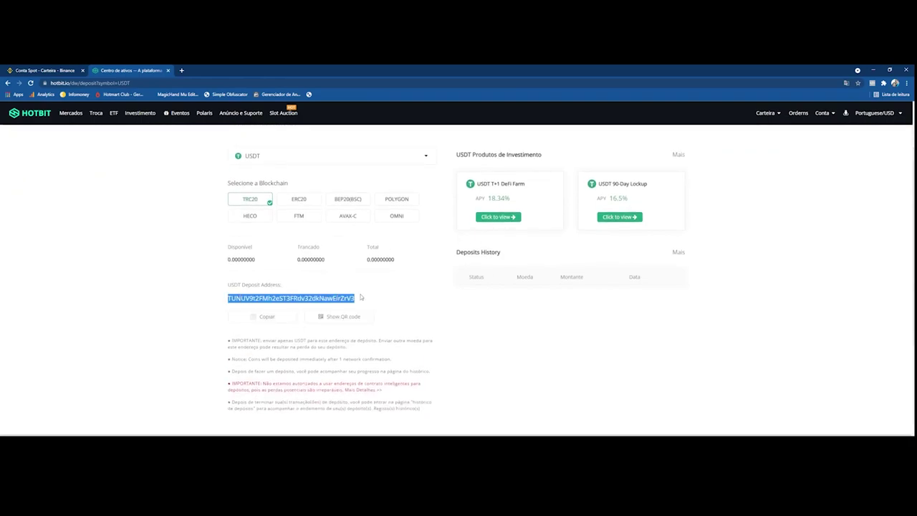
pyautogui.click(281, 318)
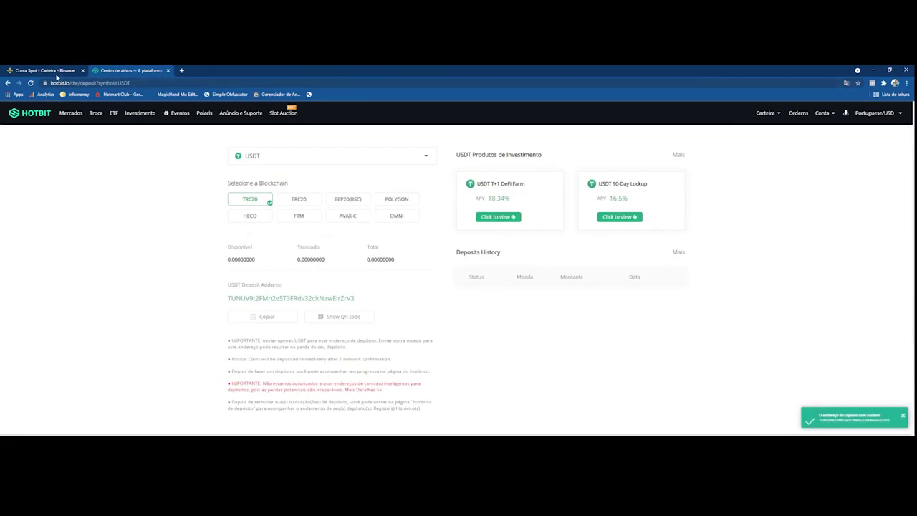
pyautogui.click(55, 72)
pyautogui.scroll(-1, 215, 265)
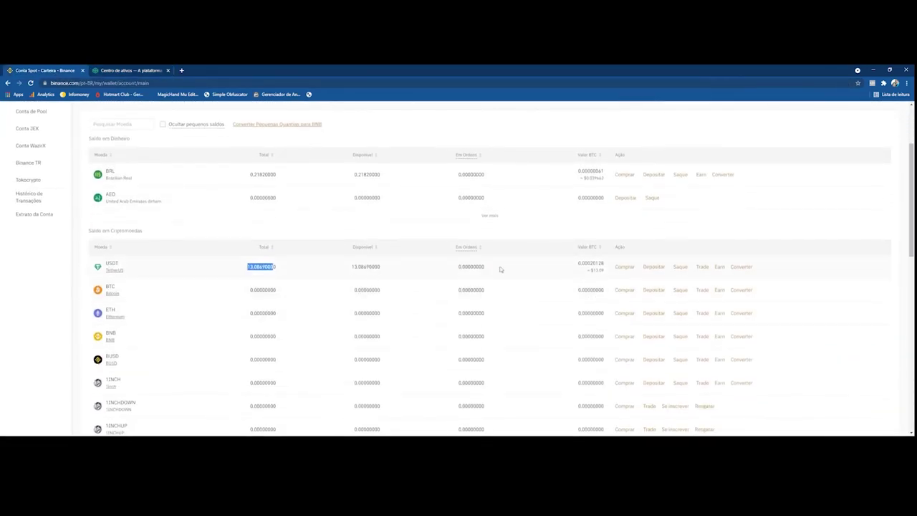
# Start a USDT withdrawal to the pasted Hotbit address on the Tron TRC20 network
pyautogui.click(681, 266)
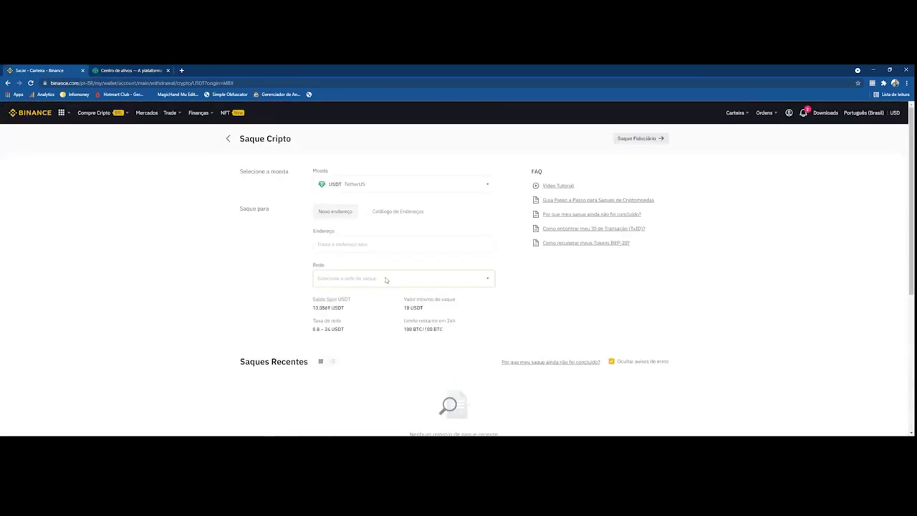
pyautogui.scroll(-1, 347, 274)
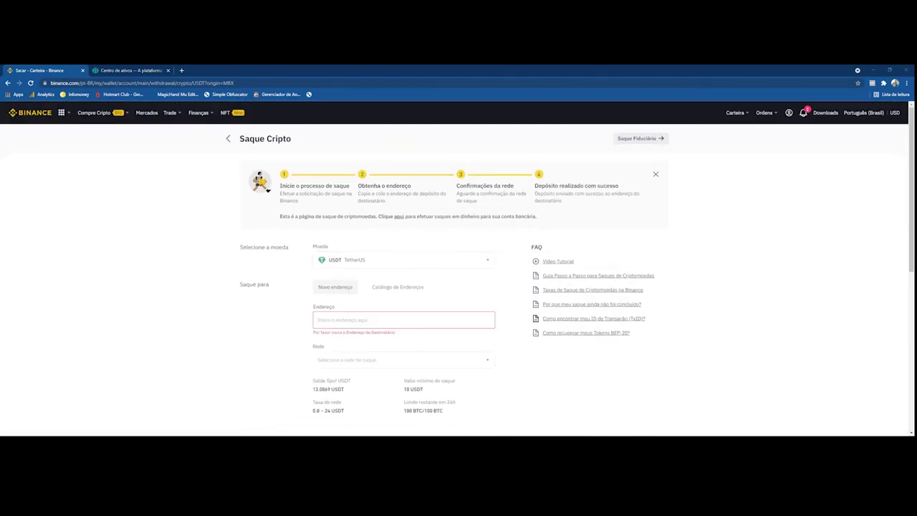
pyautogui.click(344, 320)
pyautogui.scroll(-1, 380, 326)
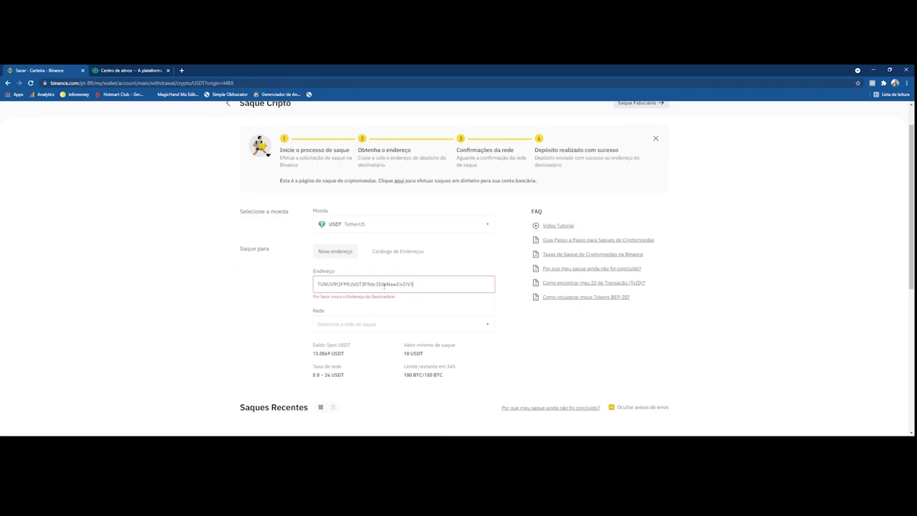
pyautogui.scroll(-1, 401, 294)
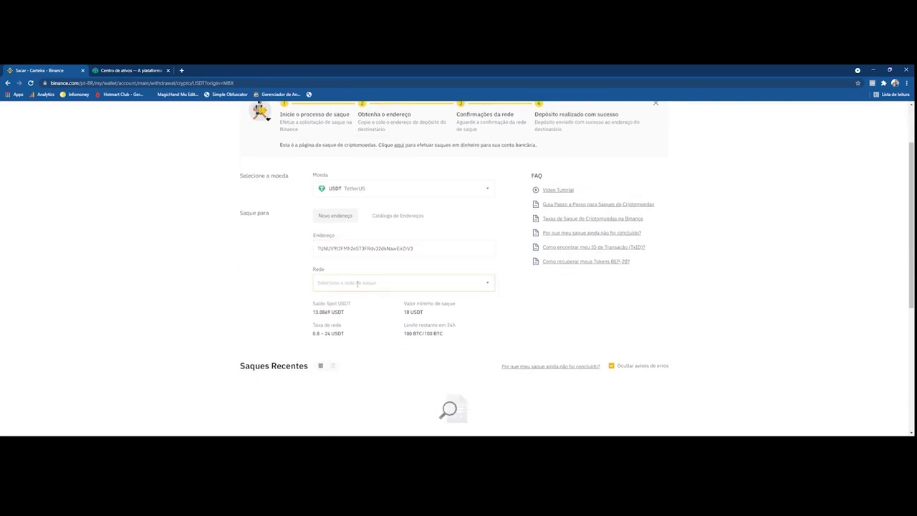
pyautogui.click(345, 285)
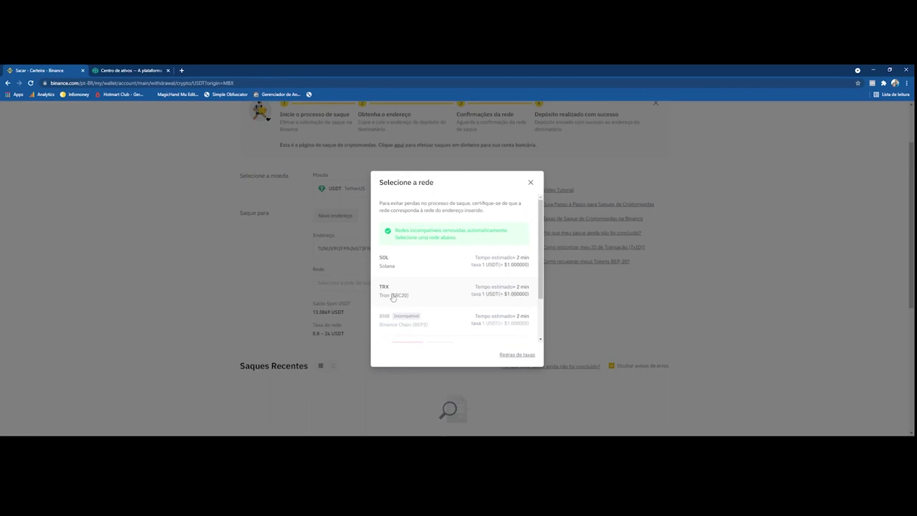
pyautogui.click(404, 296)
pyautogui.scroll(-1, 358, 294)
# Enter 13 USDT as the withdrawal amount and review the fee and received amount
pyautogui.click(340, 286)
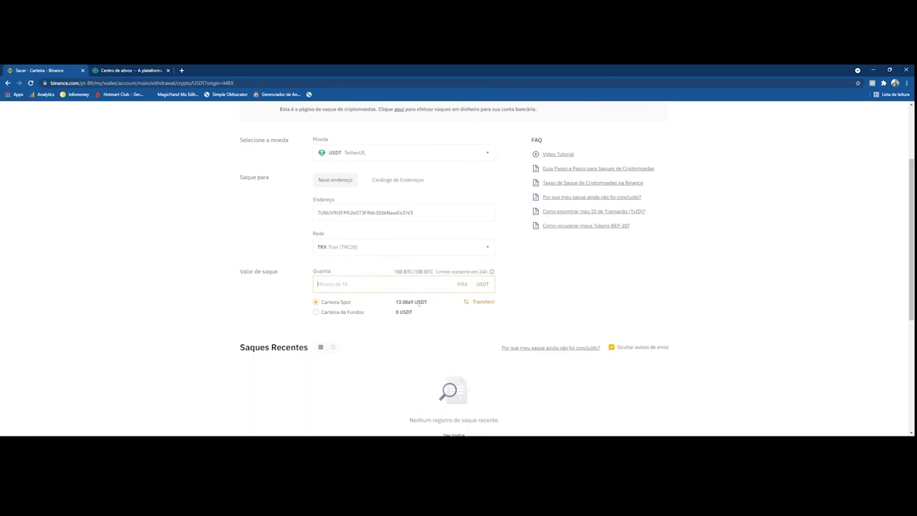
pyautogui.write('13')
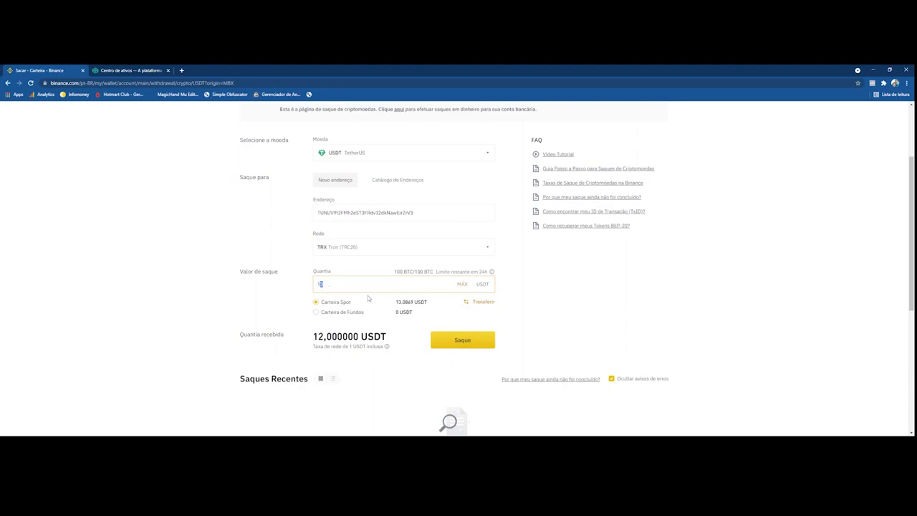
pyautogui.moveTo(313, 336); pyautogui.dragTo(390, 338)
pyautogui.moveTo(313, 347); pyautogui.dragTo(387, 347)
pyautogui.click(278, 317)
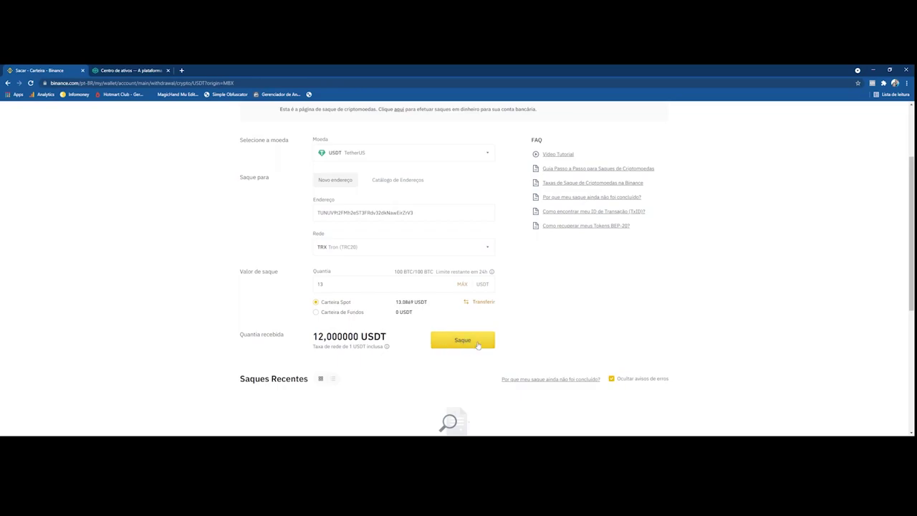
# Submit the withdrawal with the email and authenticator codes, then confirm 12 USDT arrived
pyautogui.click(471, 344)
pyautogui.click(451, 261)
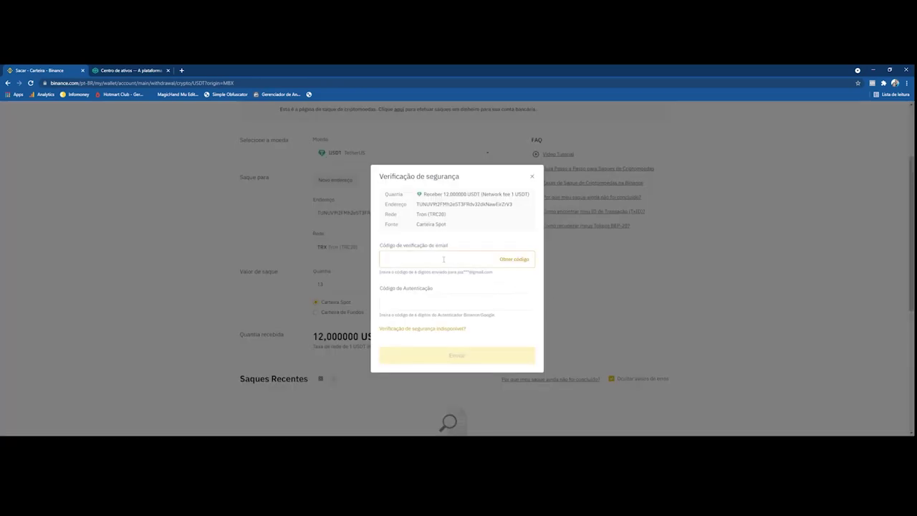
pyautogui.click(515, 260)
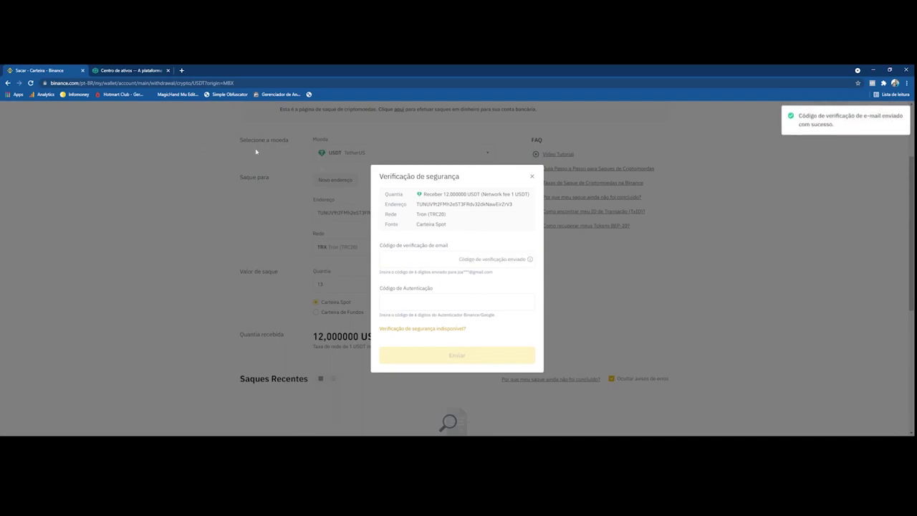
pyautogui.press('Tab')
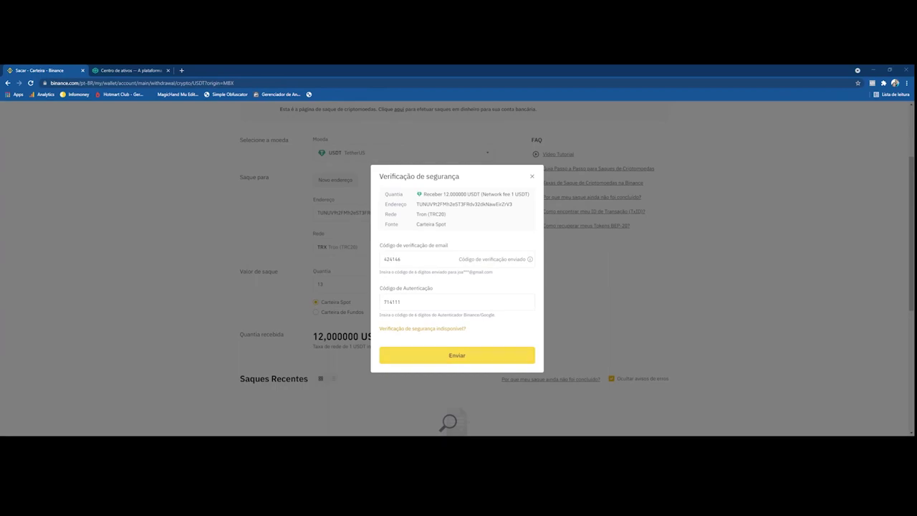
pyautogui.click(477, 356)
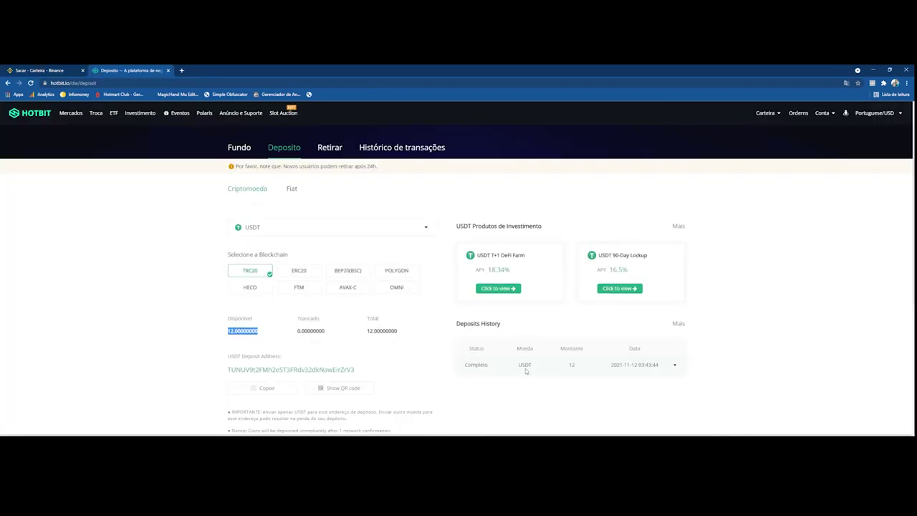
pyautogui.moveTo(520, 366); pyautogui.dragTo(534, 369)
pyautogui.click(70, 112)
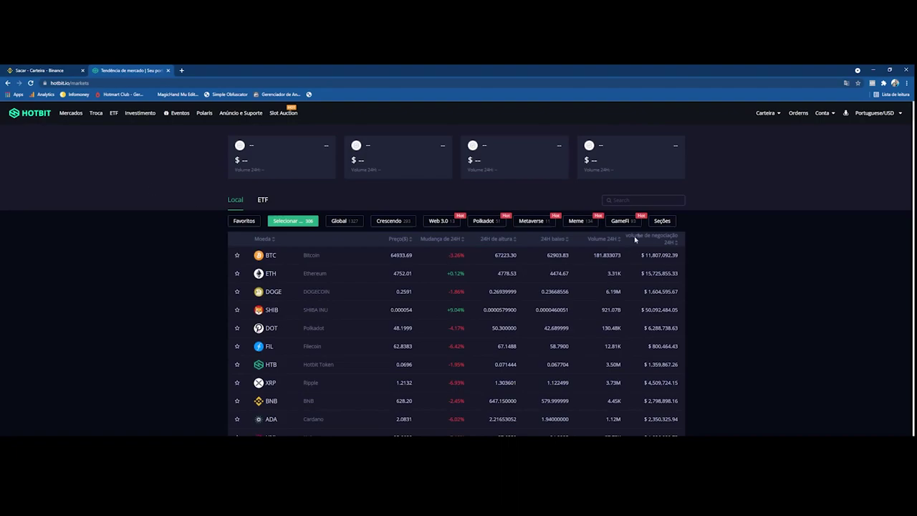
# Search Hotbit's markets for 'chnd' and open the CHND/USDT trading page
pyautogui.click(623, 200)
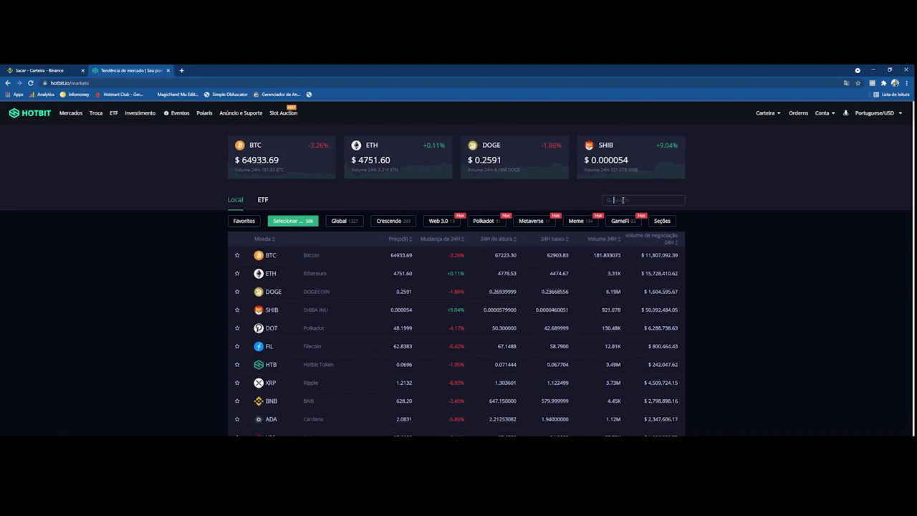
pyautogui.write('c')
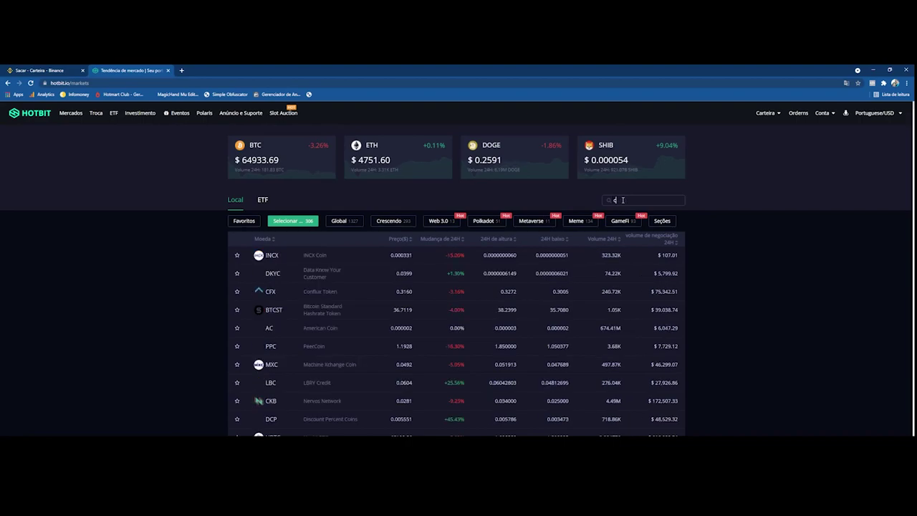
pyautogui.write('hnd')
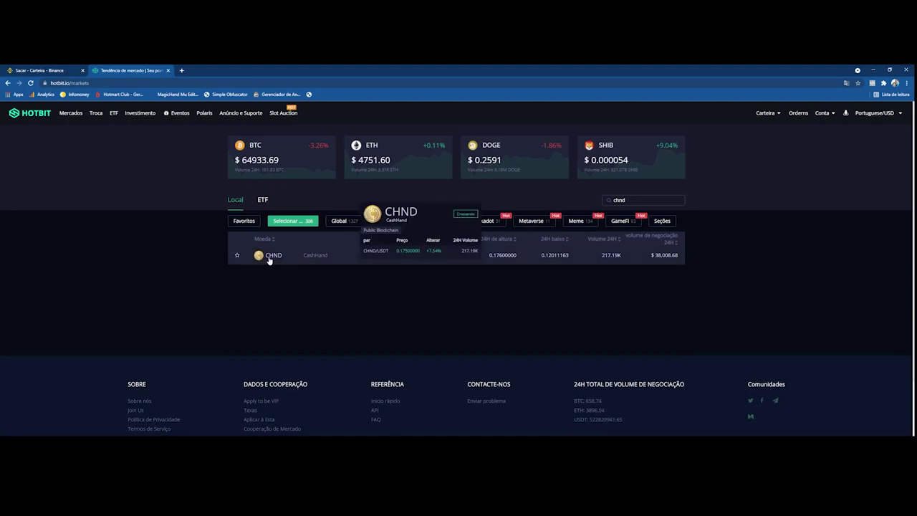
pyautogui.click(270, 259)
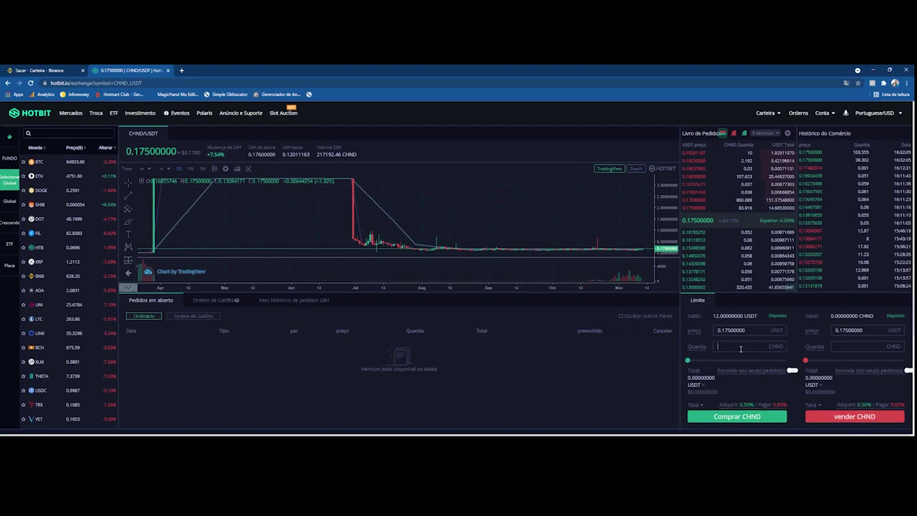
# Buy 68.128 CHND at 0.175 USDT with nearly all 12 USDT and confirm
pyautogui.moveTo(712, 316); pyautogui.dragTo(757, 316)
pyautogui.click(729, 349)
pyautogui.moveTo(687, 360); pyautogui.dragTo(791, 362)
pyautogui.click(743, 419)
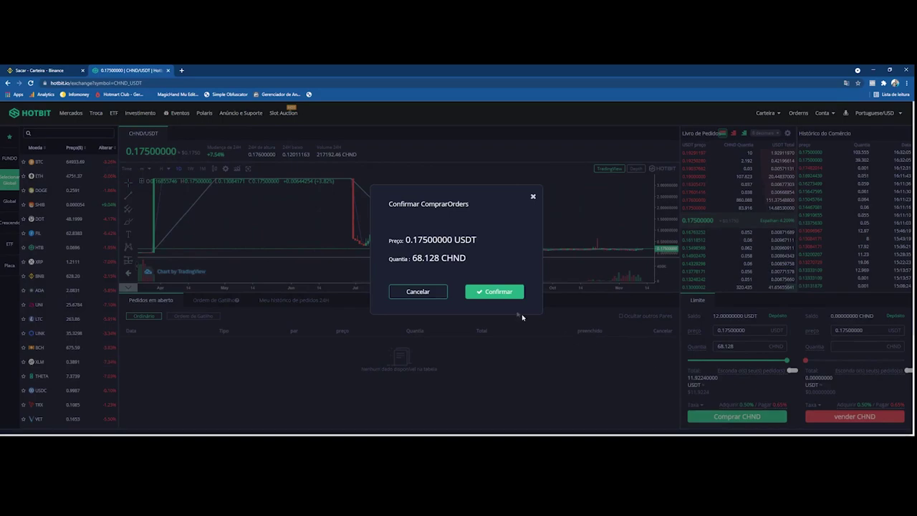
pyautogui.click(491, 291)
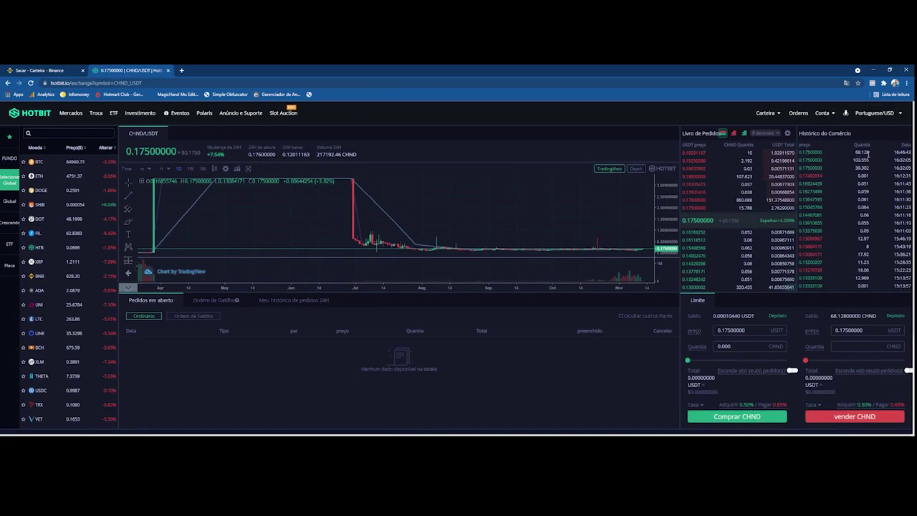
pyautogui.moveTo(853, 154); pyautogui.dragTo(910, 154)
pyautogui.moveTo(766, 112)
# Find CHND (68.128) in My Funds and open its withdrawal page showing 101.128 available
pyautogui.click(769, 130)
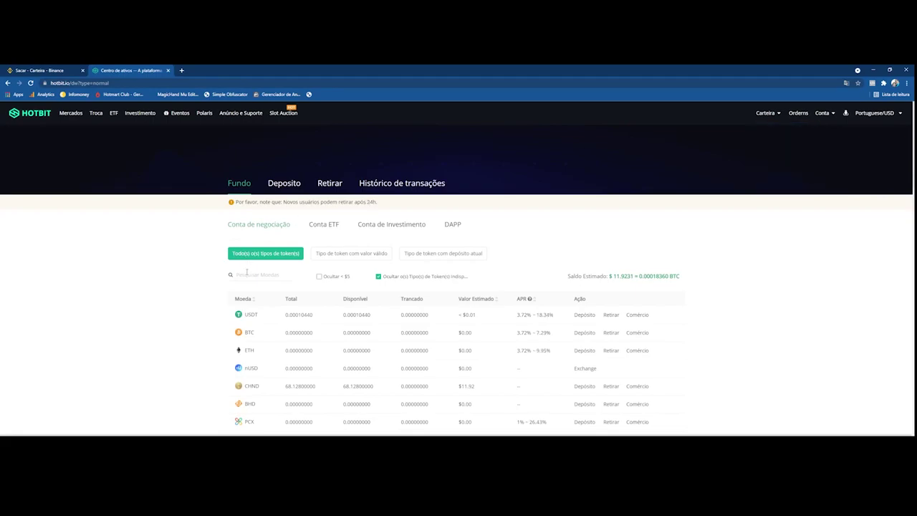
pyautogui.write('chnd')
pyautogui.moveTo(286, 387); pyautogui.dragTo(562, 387)
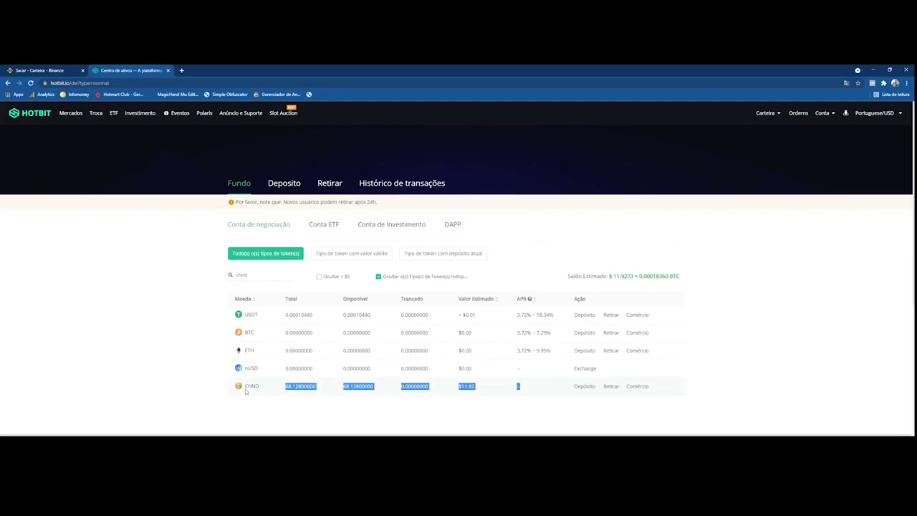
pyautogui.click(287, 390)
pyautogui.moveTo(289, 391); pyautogui.dragTo(317, 393)
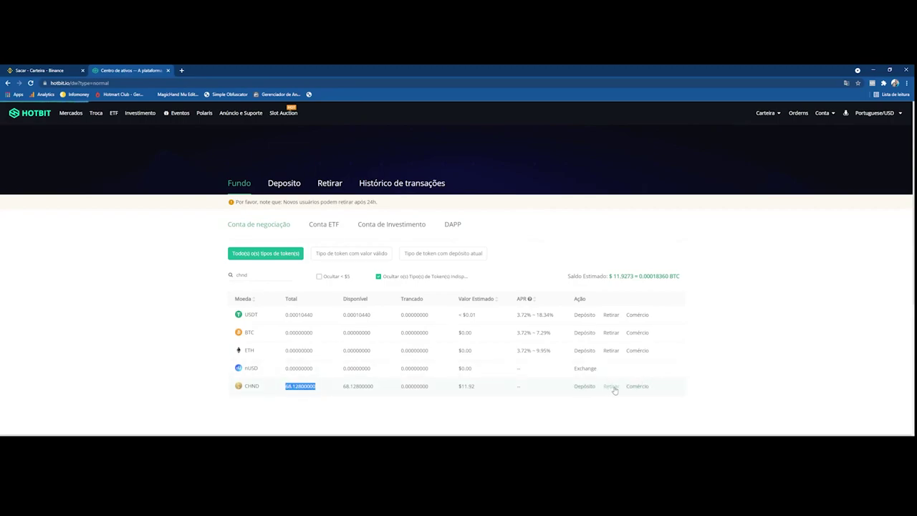
pyautogui.click(613, 389)
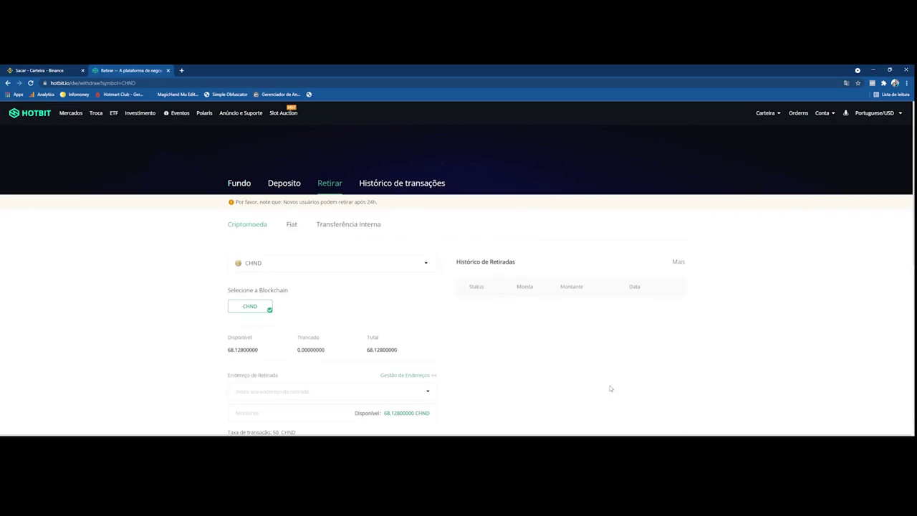
pyautogui.scroll(-1, 469, 361)
pyautogui.moveTo(234, 278); pyautogui.dragTo(251, 280)
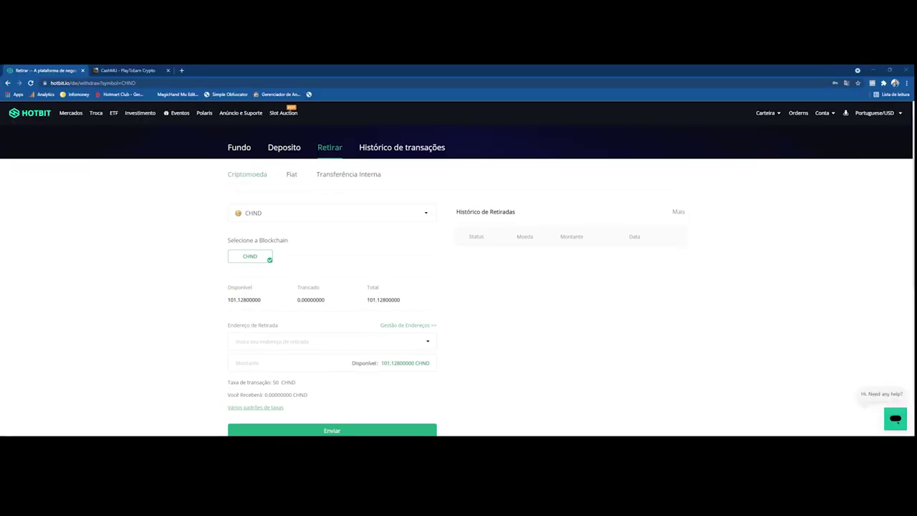
# Copy the wallet address from CashMU's Add Credits CHND page and go back to Hotbit
pyautogui.doubleClick(263, 299)
pyautogui.click(143, 71)
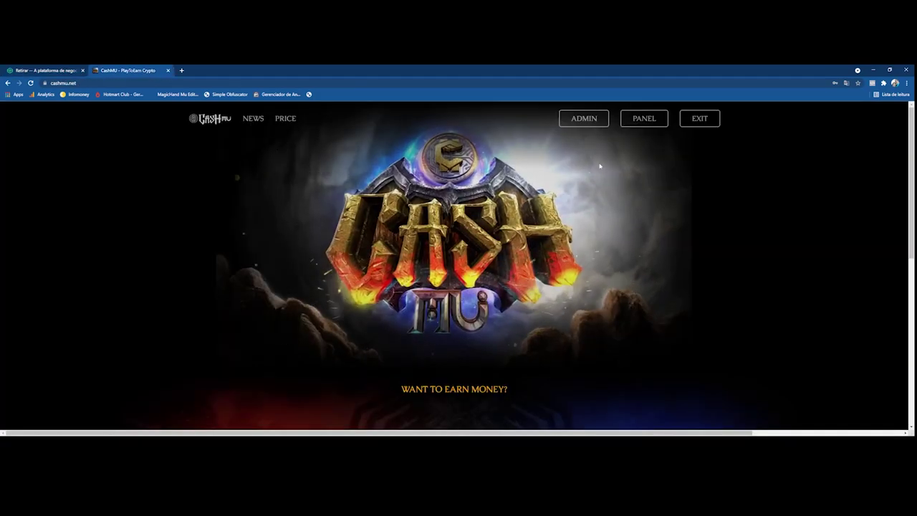
pyautogui.click(638, 120)
pyautogui.click(335, 339)
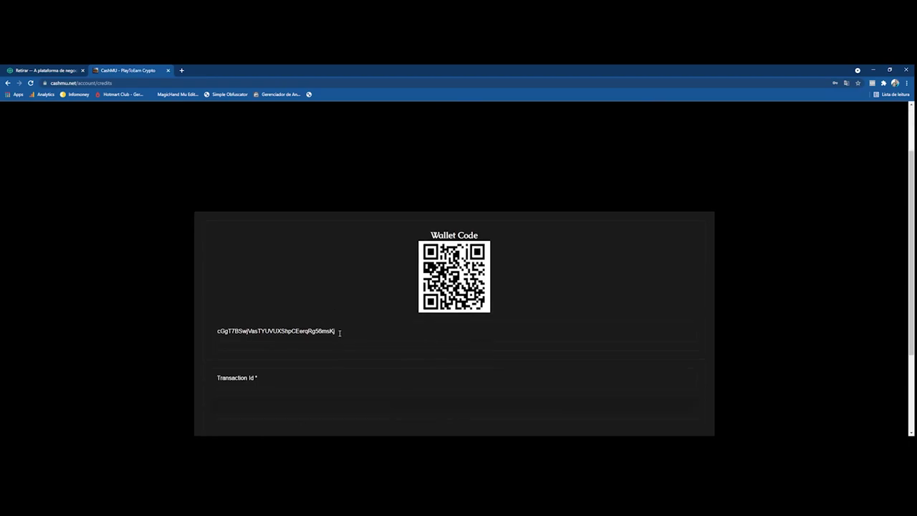
pyautogui.click(340, 333)
pyautogui.click(48, 70)
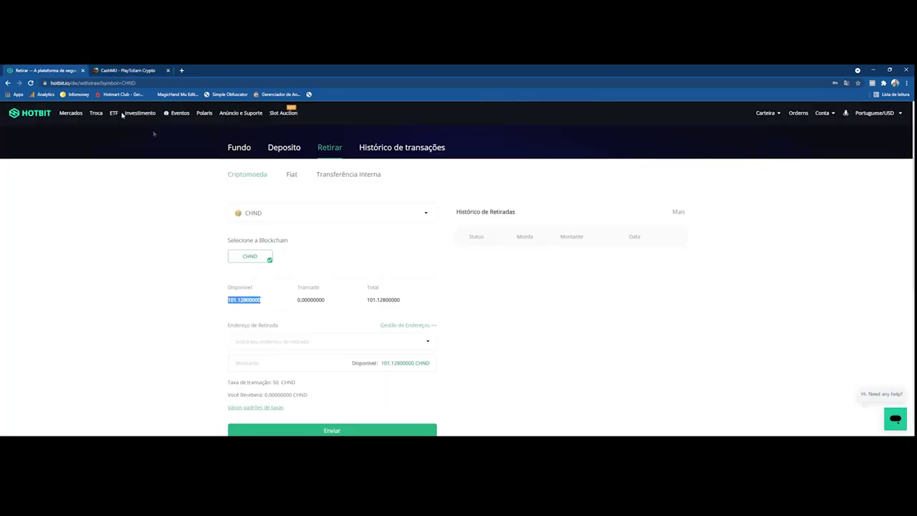
# Paste the CashMU address, withdraw the full 101.128 CHND balance, and submit
pyautogui.click(273, 343)
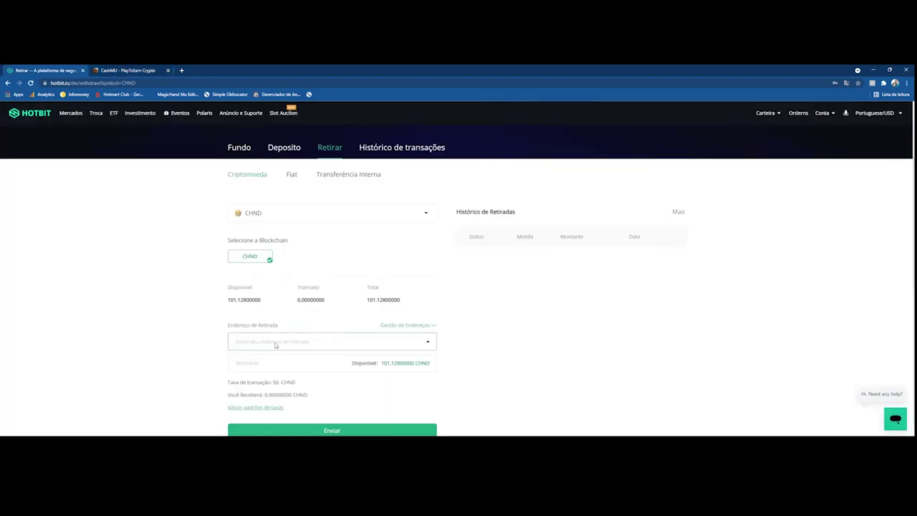
pyautogui.hotkey('ctrl', 'v')
pyautogui.click(399, 365)
pyautogui.scroll(-1, 340, 364)
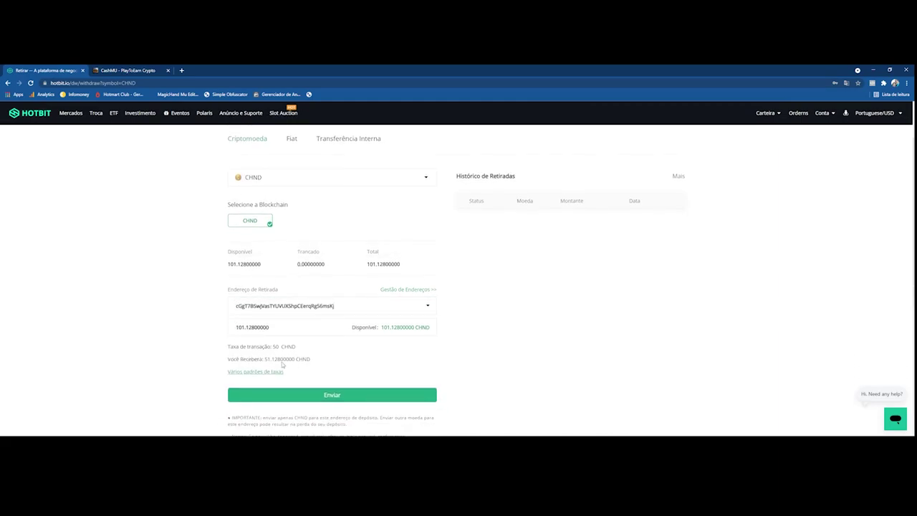
pyautogui.click(334, 398)
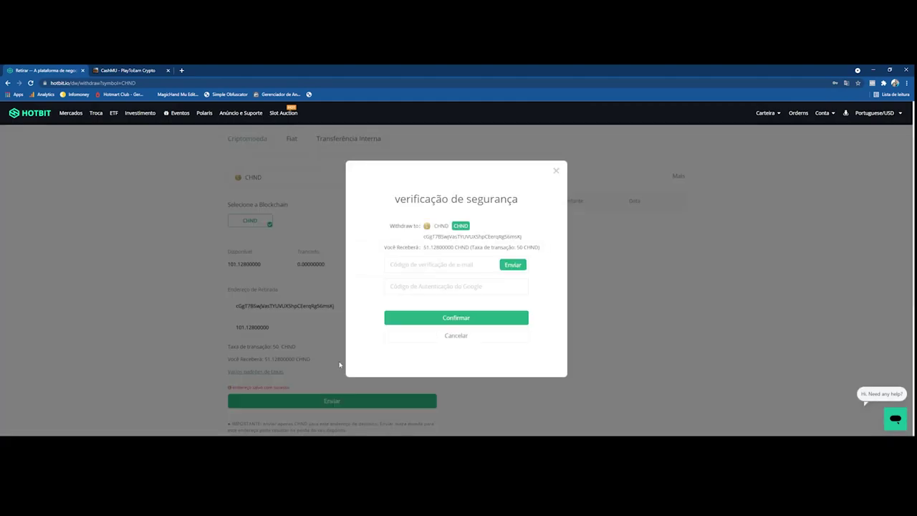
# Confirm with the email verification code and expand the processing withdrawal's details
pyautogui.click(443, 266)
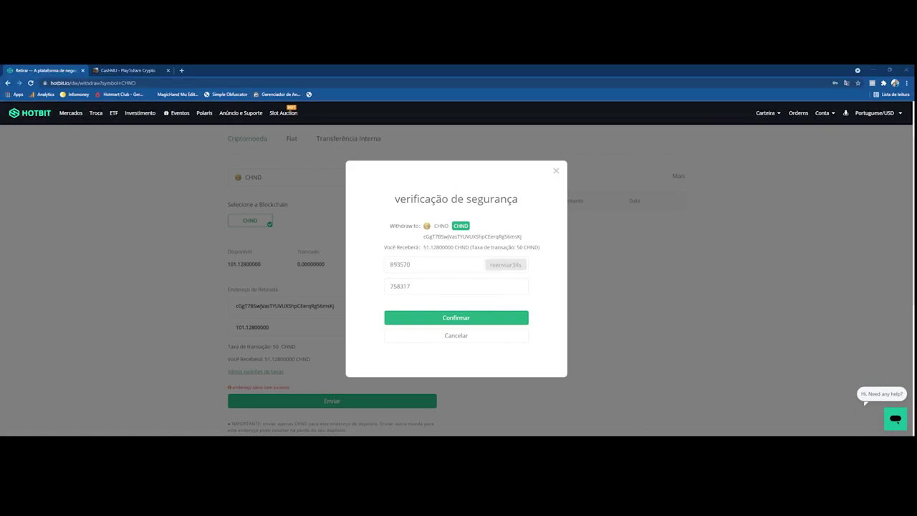
pyautogui.press('Return')
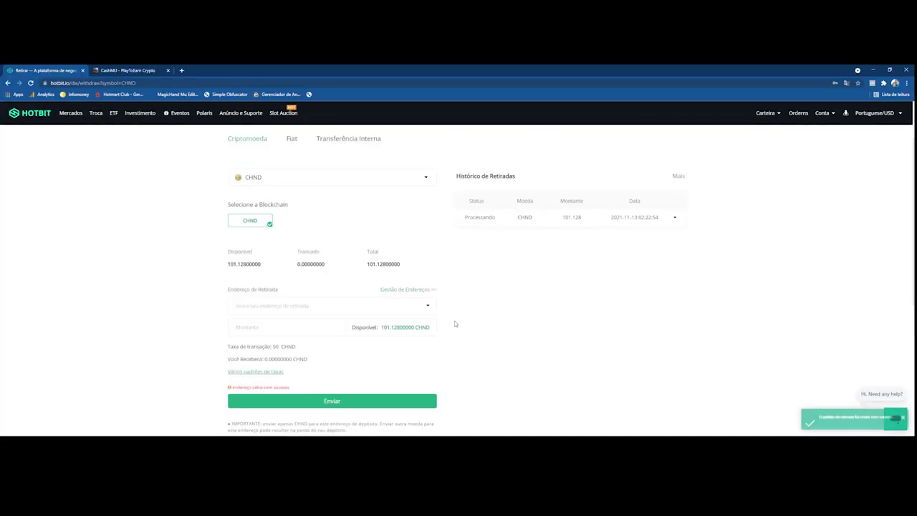
pyautogui.moveTo(466, 217); pyautogui.dragTo(583, 217)
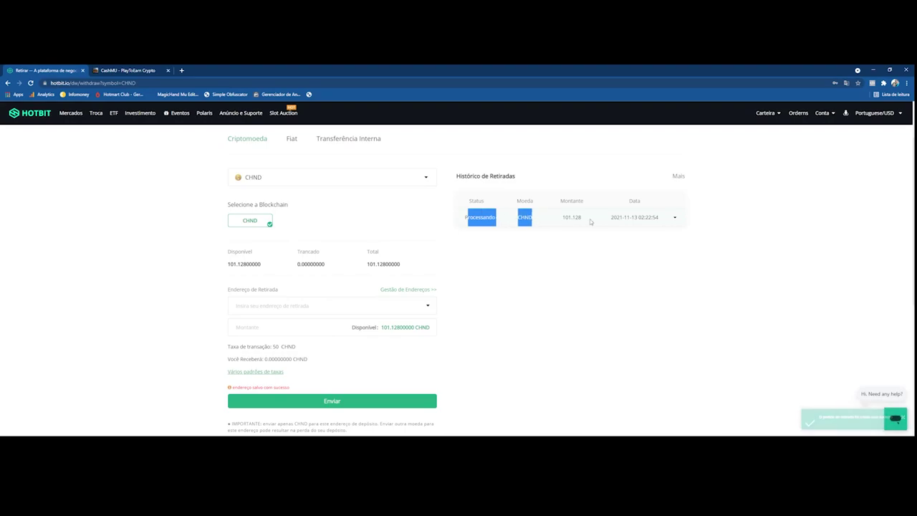
pyautogui.click(675, 219)
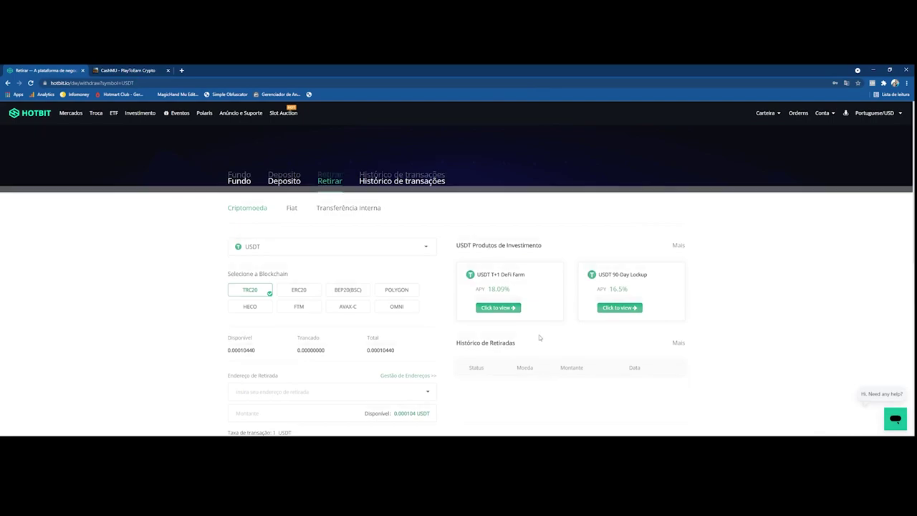
# Scroll the USDT withdraw page and open its coin list on the way to transaction history
pyautogui.scroll(-3, 540, 336)
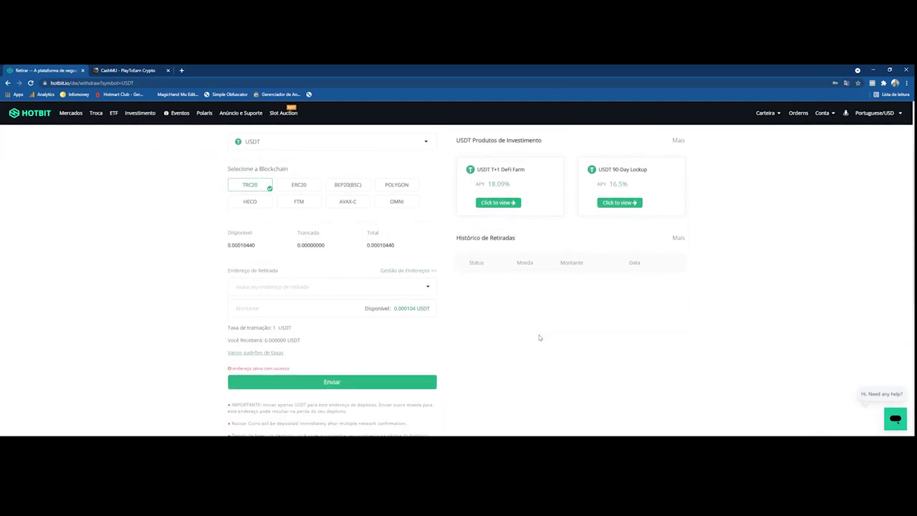
pyautogui.scroll(2, 539, 331)
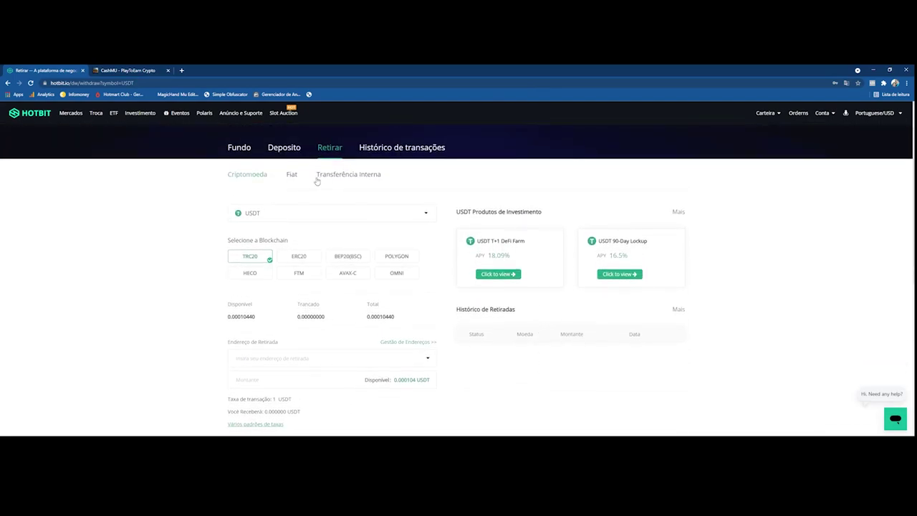
pyautogui.scroll(-3, 409, 269)
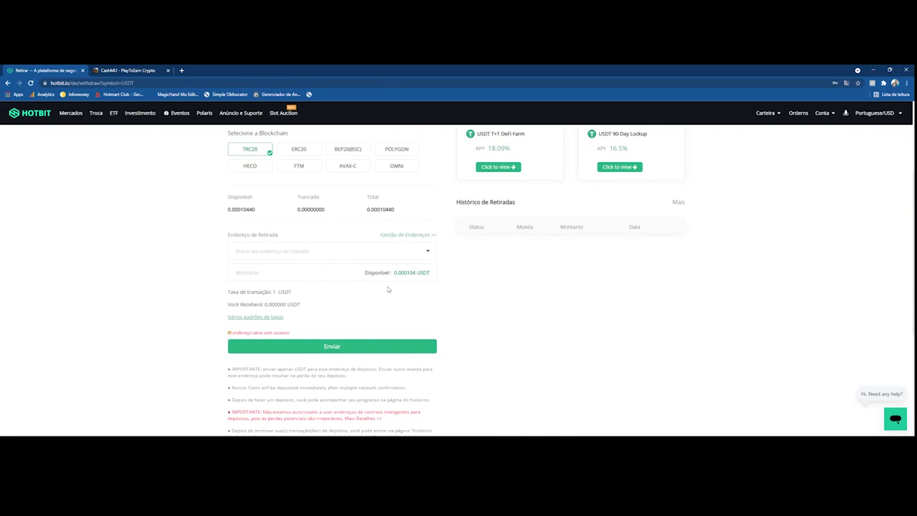
pyautogui.scroll(3, 284, 185)
pyautogui.click(263, 213)
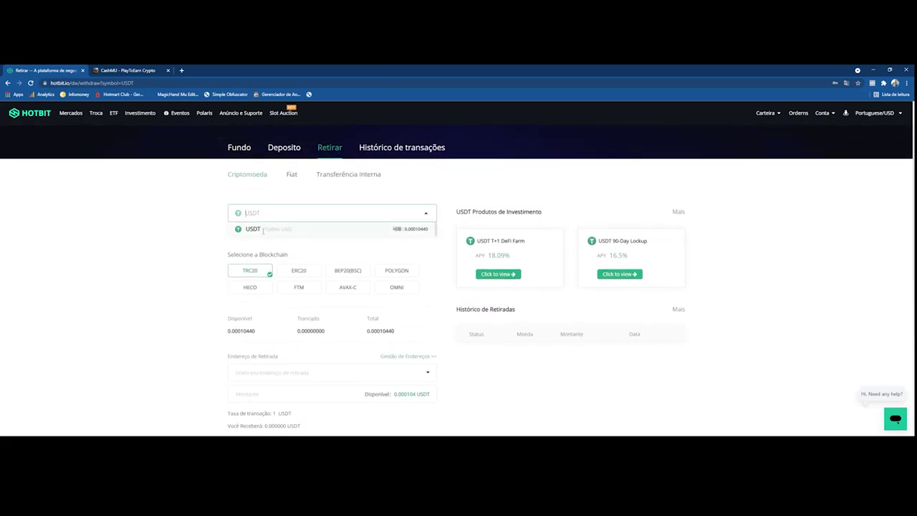
pyautogui.scroll(-1, 219, 248)
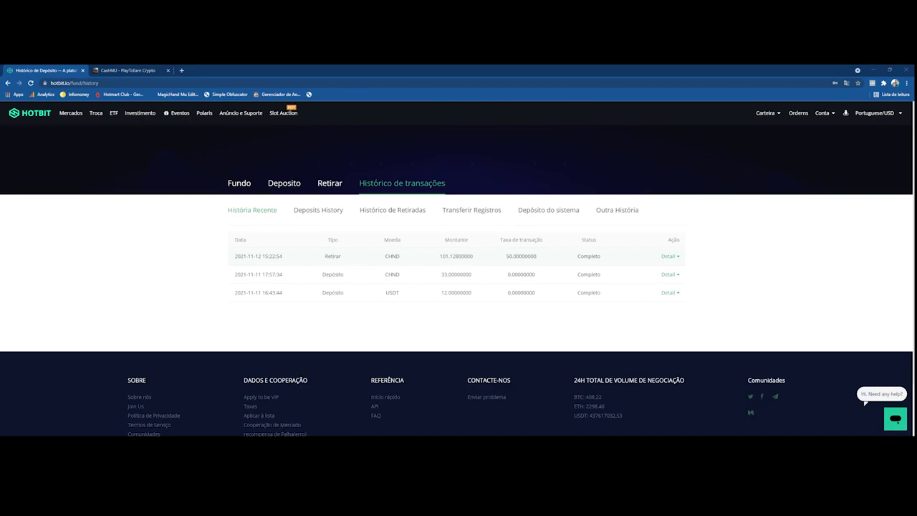
# Expand the first CHND withdrawal's details in Hotbit and open its TxID in the Cashhand explorer
pyautogui.click(668, 256)
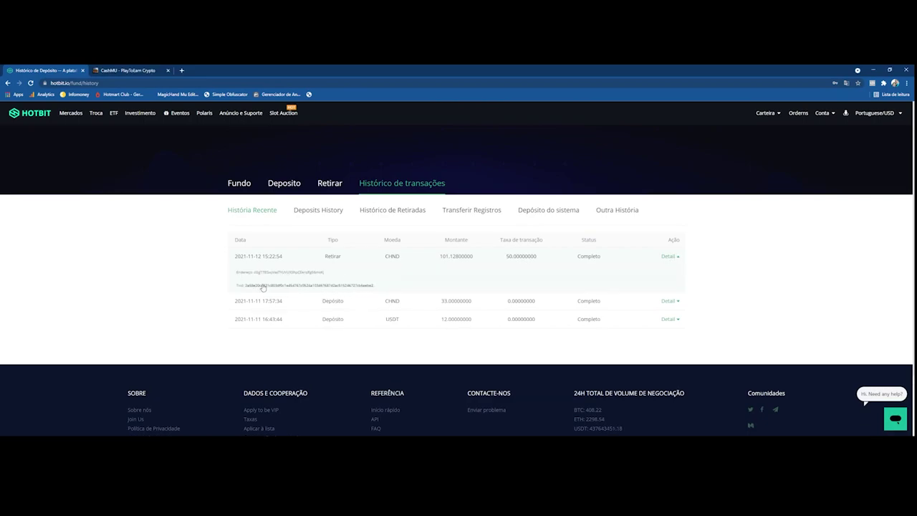
pyautogui.moveTo(246, 288); pyautogui.dragTo(365, 288)
pyautogui.click(343, 288)
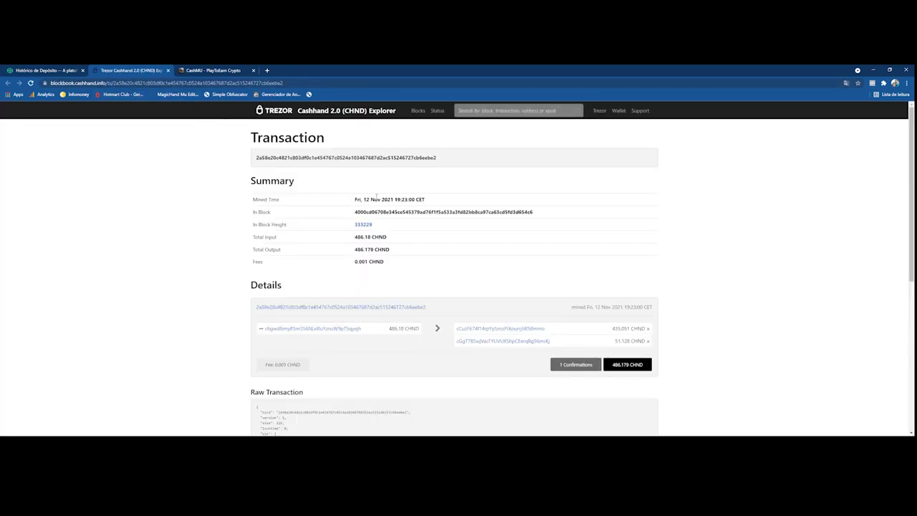
# Select the withdrawal's transaction hash in the explorer, then focus CashMU's Transaction Id field
pyautogui.moveTo(446, 163); pyautogui.dragTo(254, 158)
pyautogui.hotkey('ctrl', 'c')
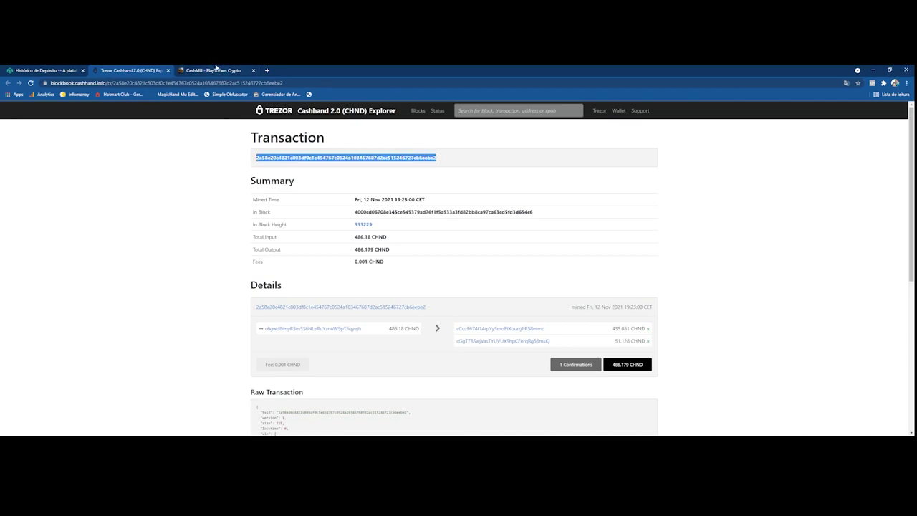
pyautogui.click(215, 70)
pyautogui.click(262, 385)
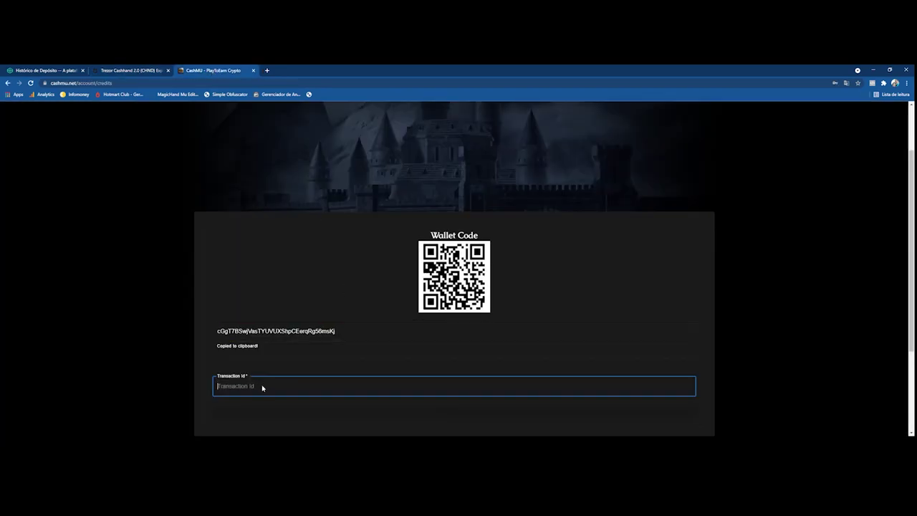
# Enter the withdrawal hash as CashMU's Transaction Id, which requires 6 confirmations, then return to the explorer
pyautogui.hotkey('ctrl', 'v')
pyautogui.scroll(-1, 191, 356)
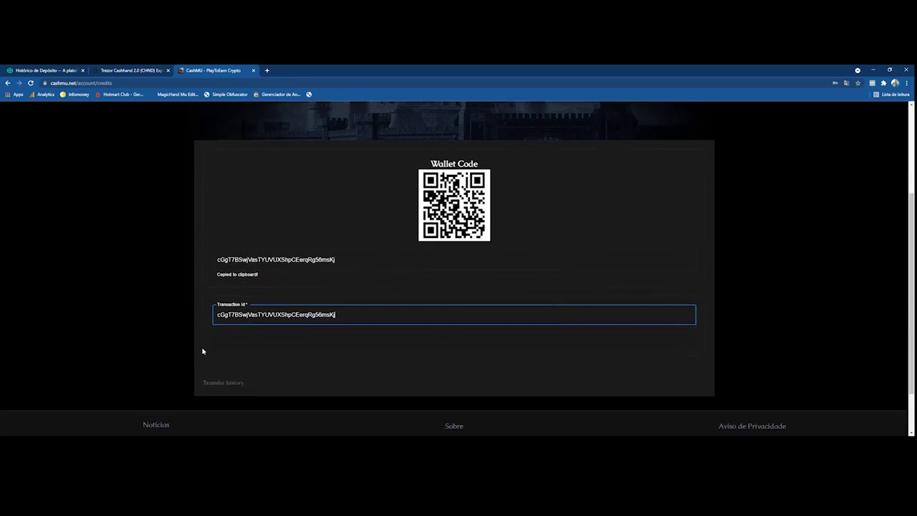
pyautogui.click(131, 69)
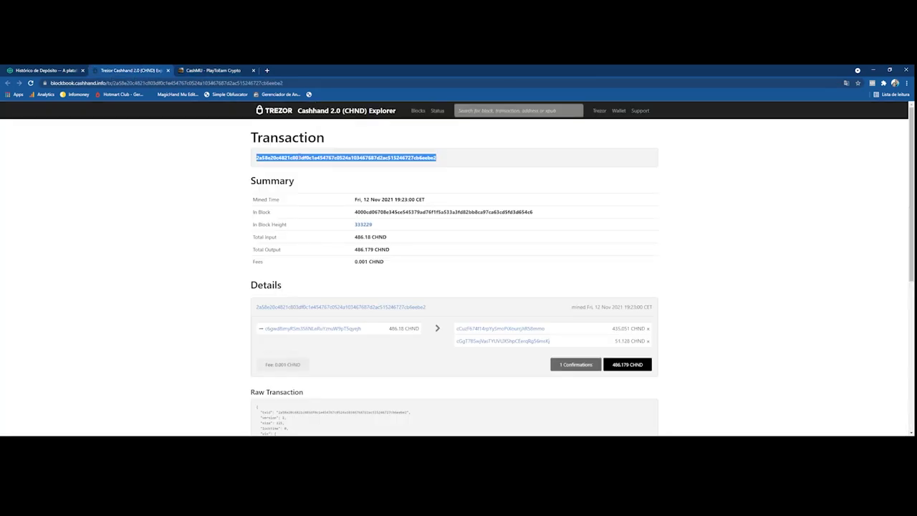
pyautogui.click(195, 70)
pyautogui.moveTo(358, 313); pyautogui.dragTo(180, 319)
pyautogui.press('BackSpace')
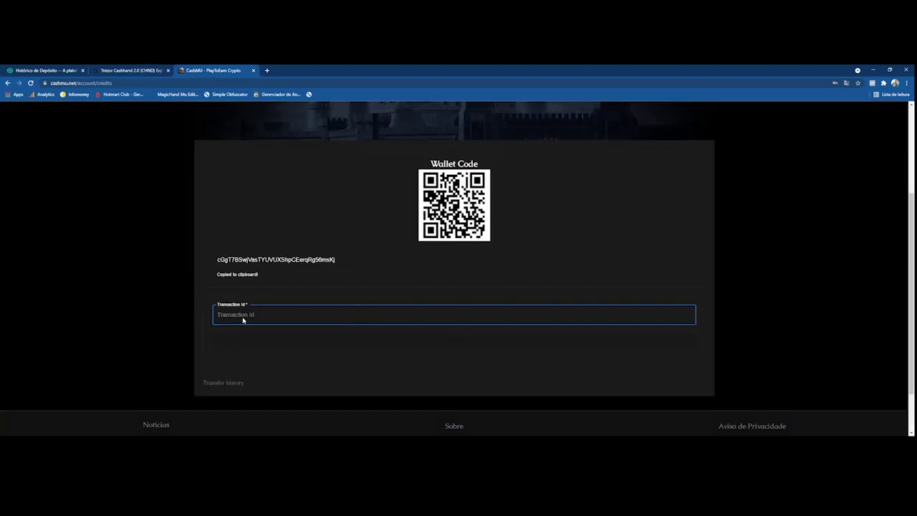
pyautogui.hotkey('ctrl', 'v')
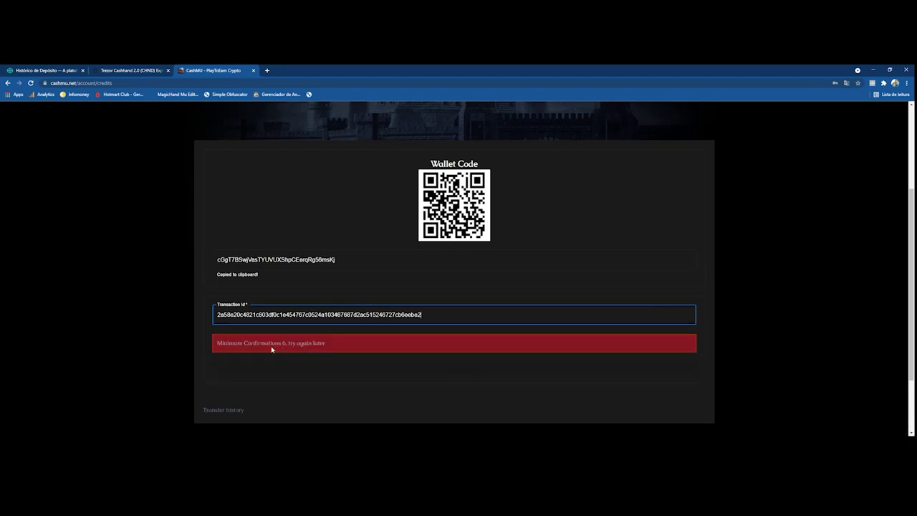
pyautogui.doubleClick(284, 343)
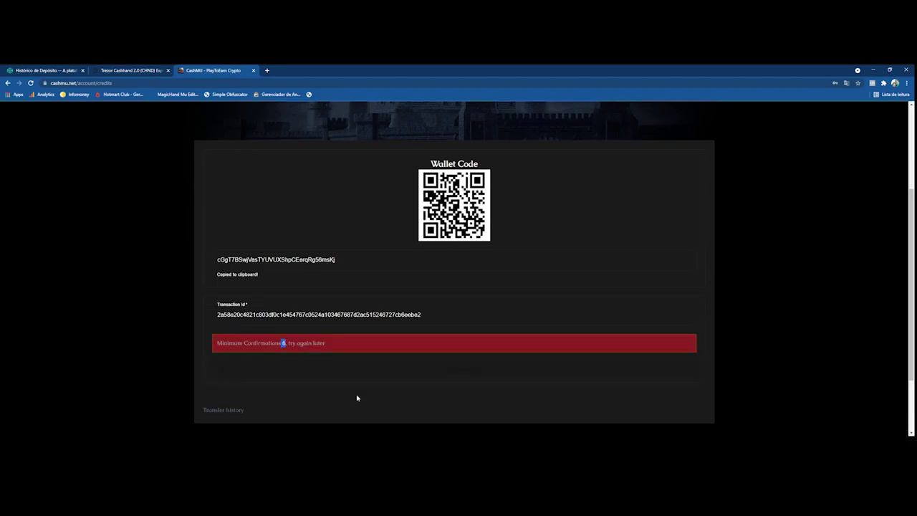
pyautogui.click(136, 70)
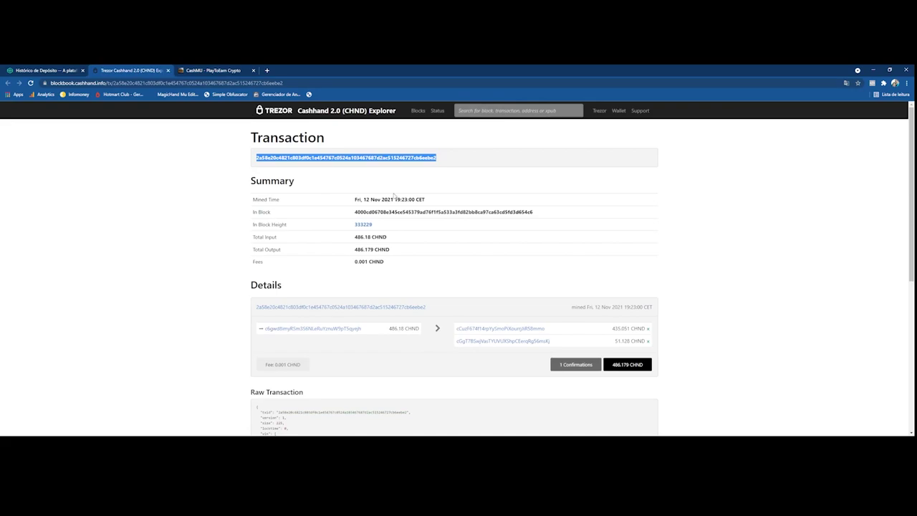
# Check the raw transaction JSON showing "confirmations": 1, then switch back to CashMU
pyautogui.click(412, 249)
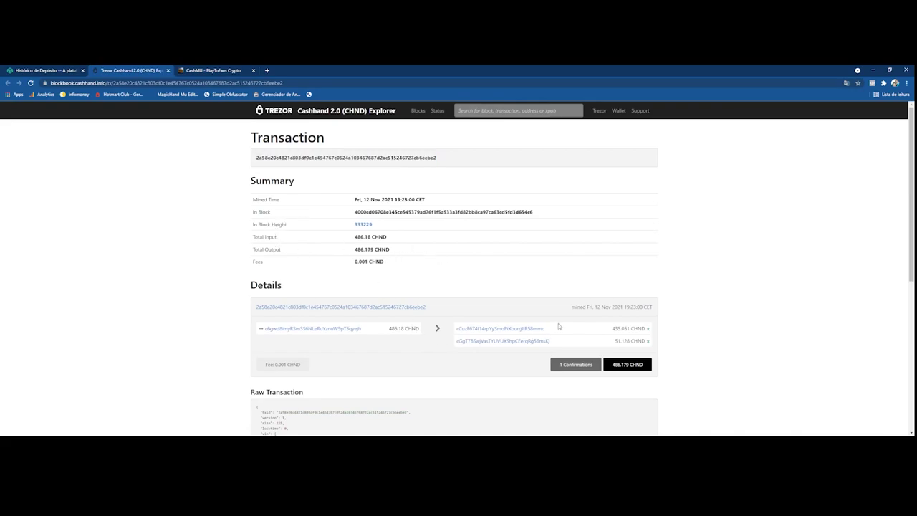
pyautogui.scroll(-5, 559, 327)
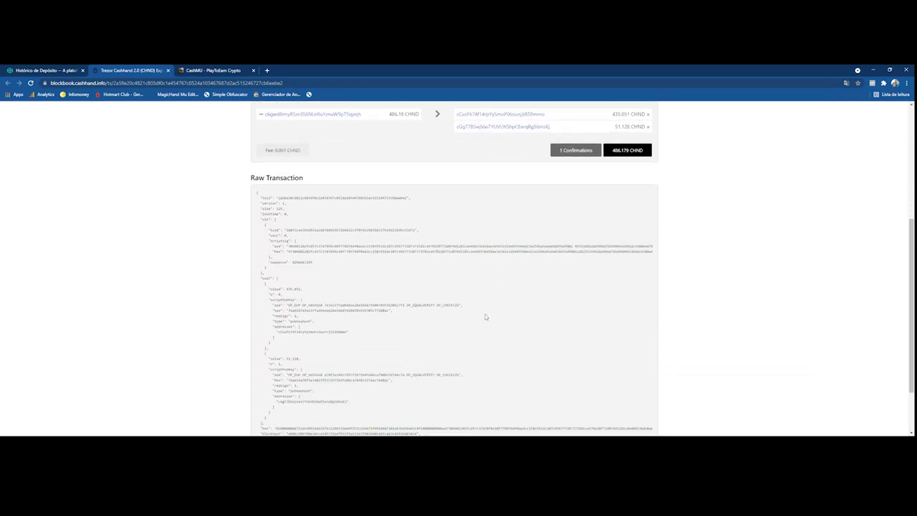
pyautogui.scroll(-2, 481, 313)
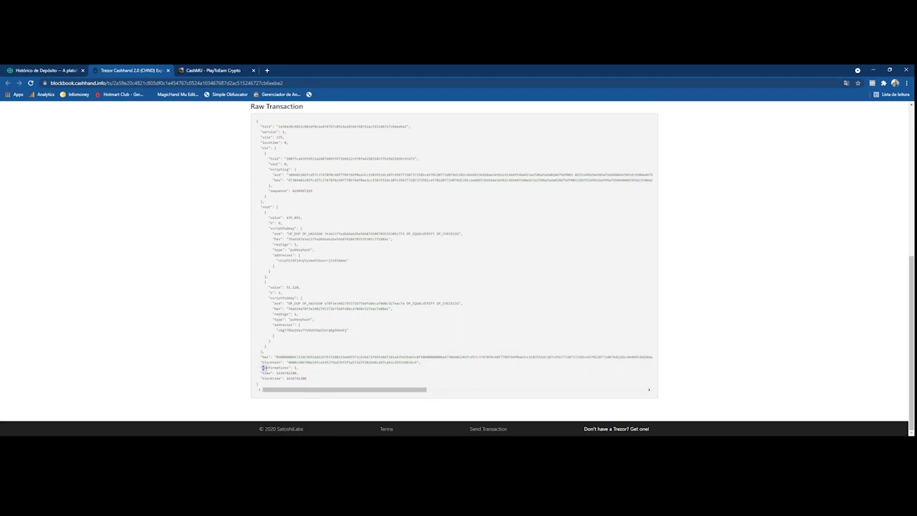
pyautogui.hotkey('ctrl', 'Tab')
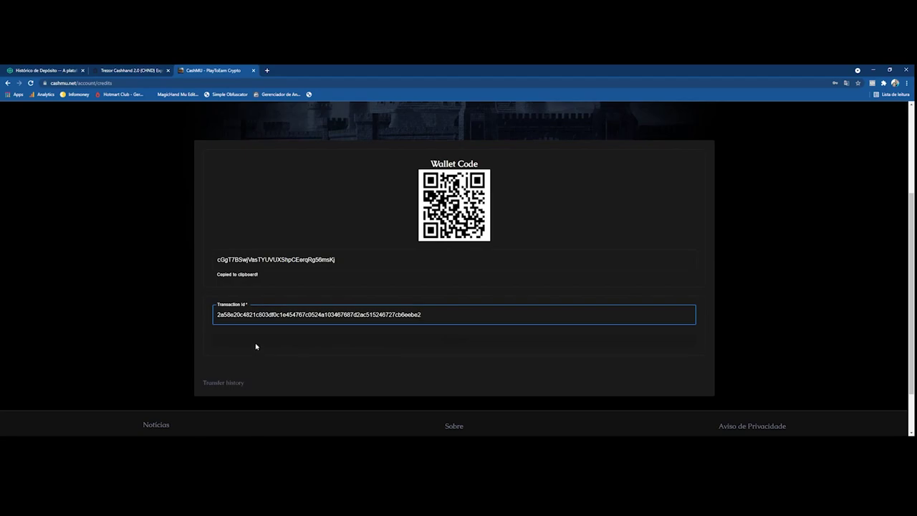
# Credit the 51.128 CHND transaction with PROCEED and open its code from the transfer history
pyautogui.doubleClick(274, 343)
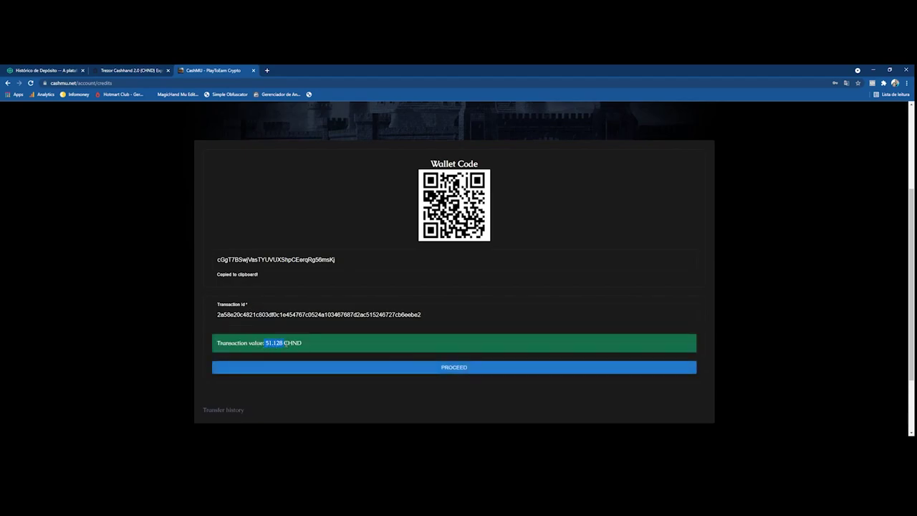
pyautogui.click(452, 371)
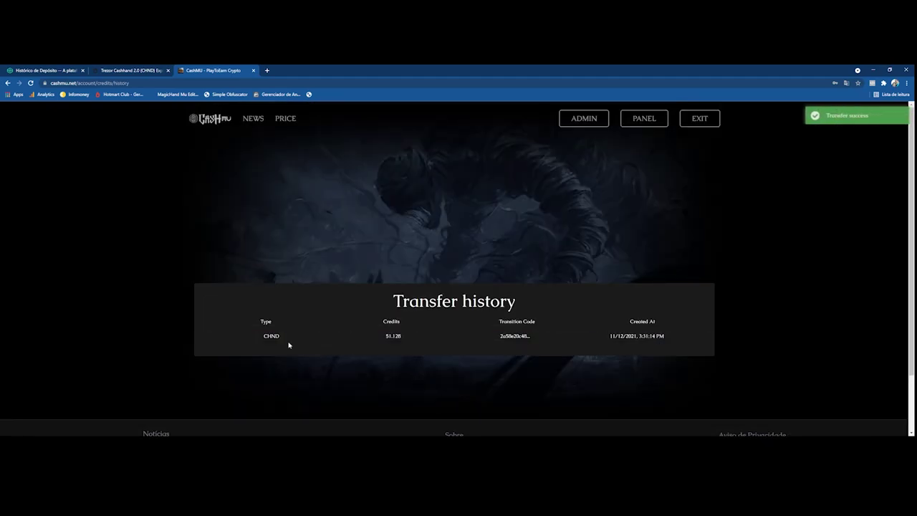
pyautogui.moveTo(258, 336); pyautogui.dragTo(668, 341)
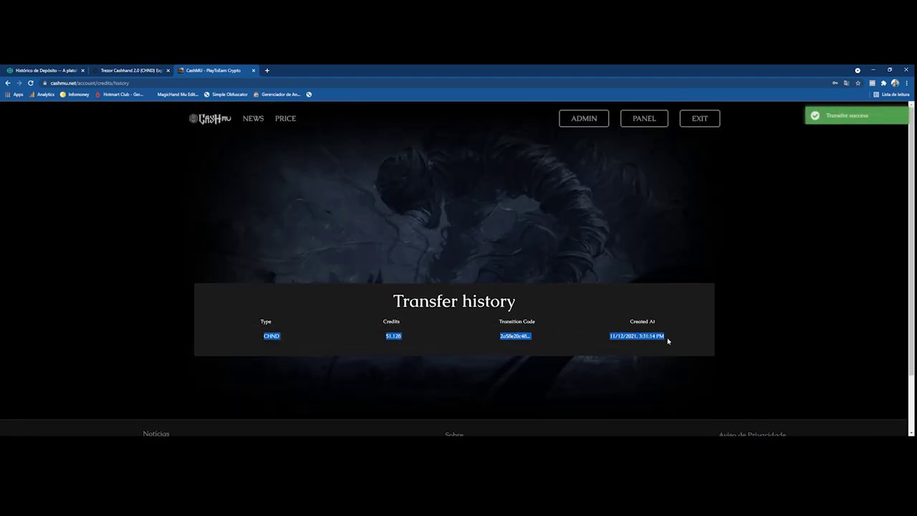
pyautogui.click(520, 338)
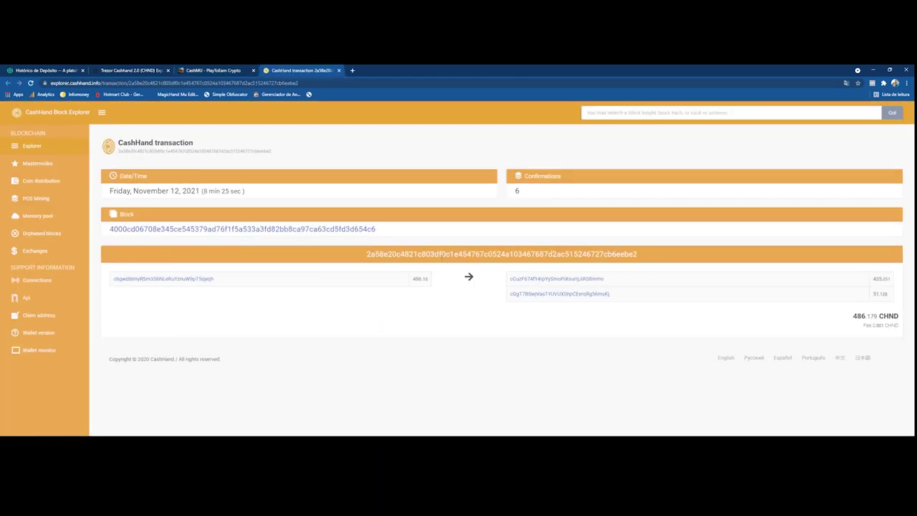
# Close the explorer tab and open CashMU's panel showing a My CHND balance of 51.128
pyautogui.moveTo(876, 294); pyautogui.dragTo(884, 316)
pyautogui.click(339, 71)
pyautogui.click(642, 125)
pyautogui.moveTo(204, 292); pyautogui.dragTo(255, 294)
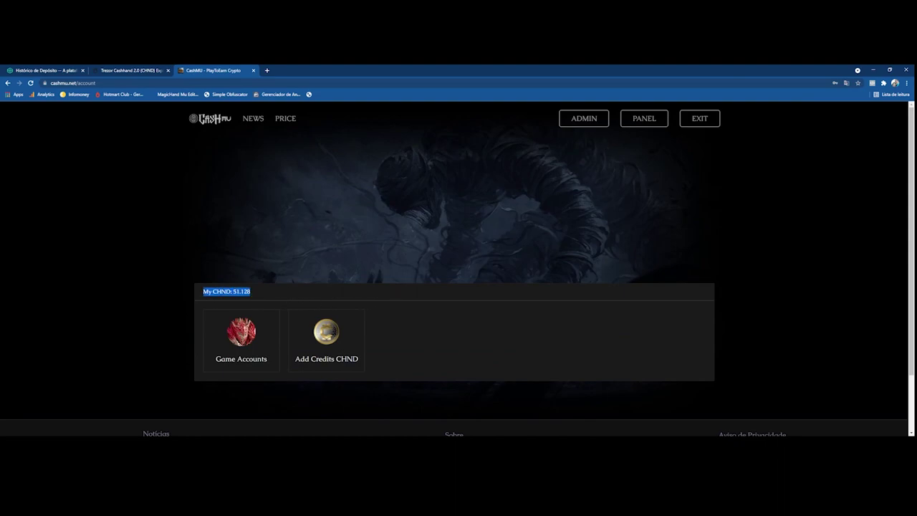